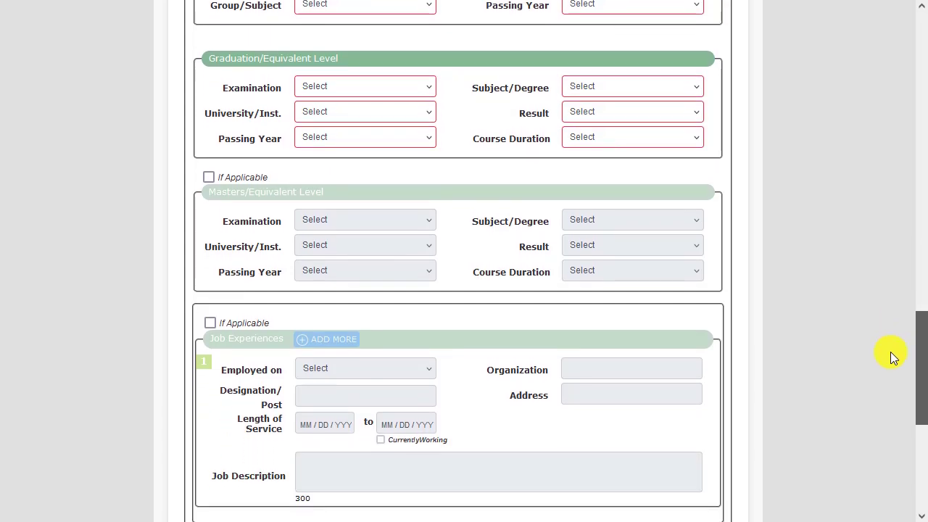
Review the blank application form, the Bangladesh Railway recruitment notice and the revised notice with the extended deadline
scroll(879, 363, up, 3)
scroll(876, 317, up, 10)
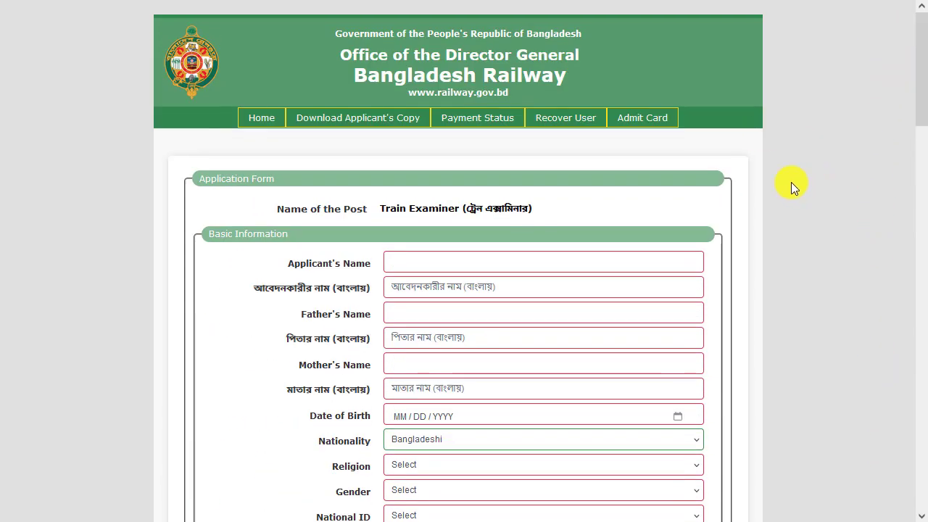
key(ctrl+Tab)
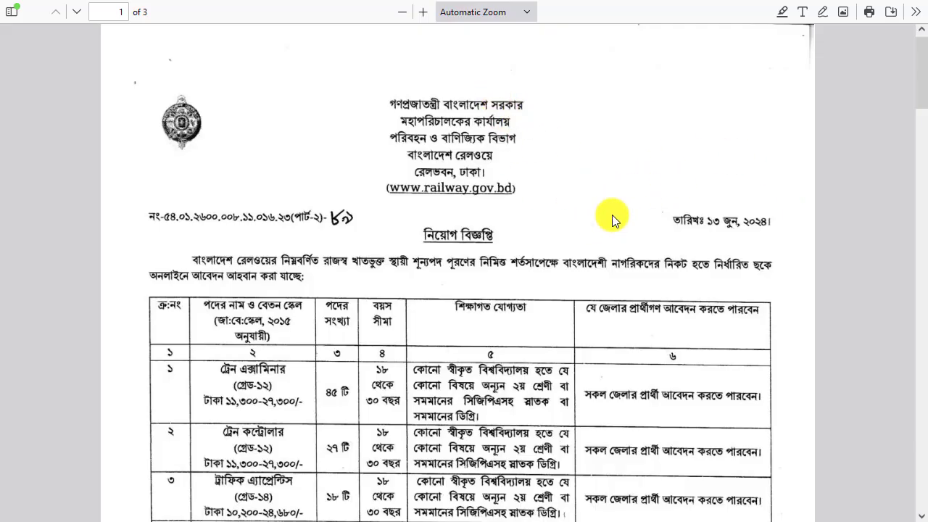
scroll(575, 214, down, 2)
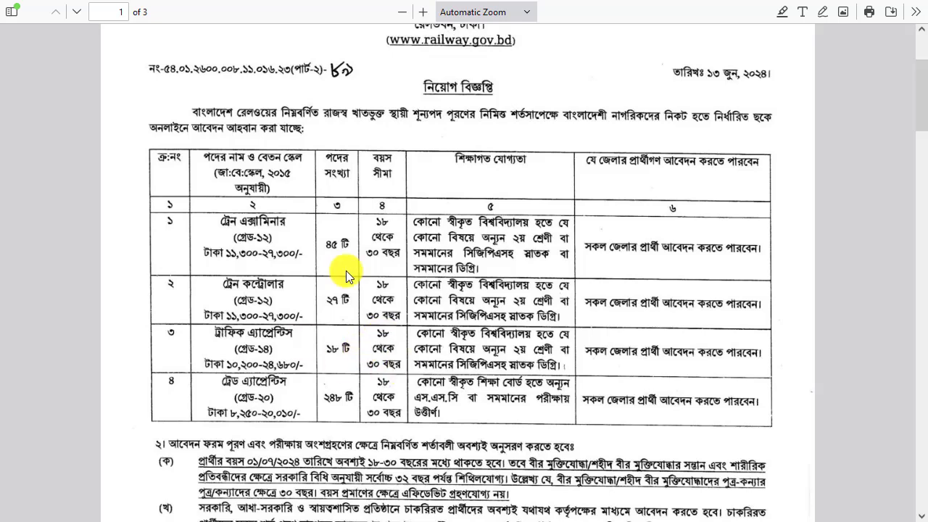
scroll(428, 279, up, 3)
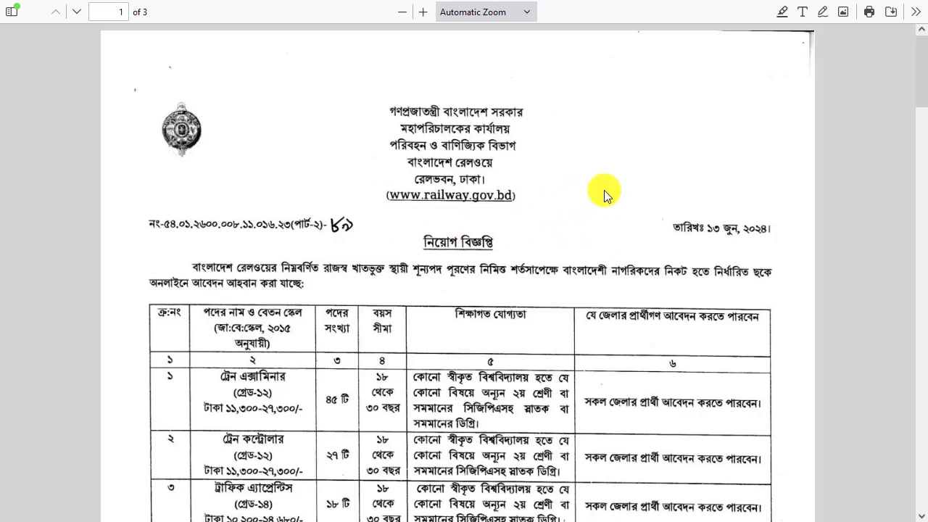
scroll(914, 80, down, 1)
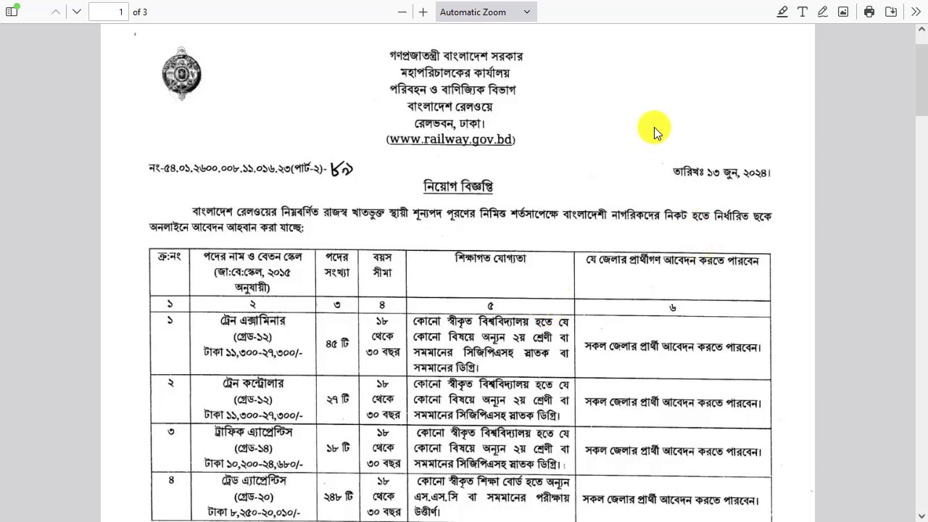
scroll(655, 127, up, 1)
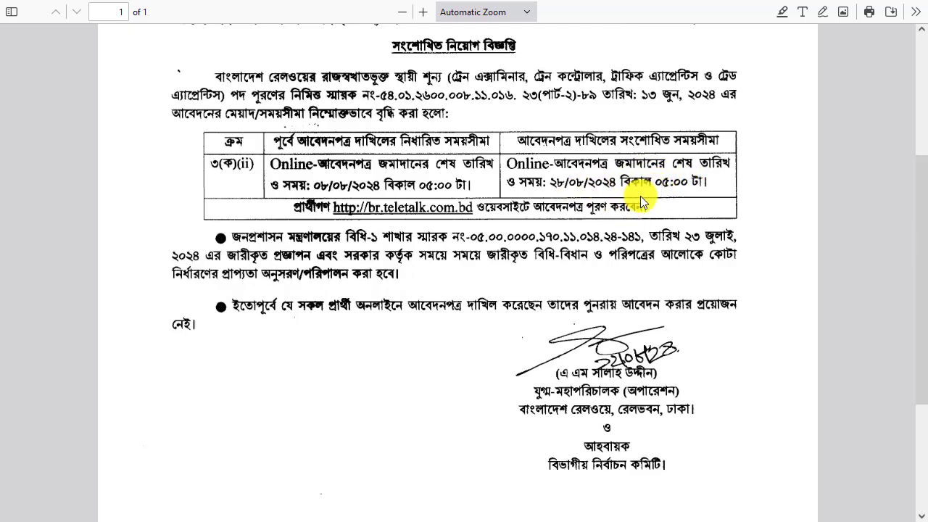
scroll(637, 182, up, 3)
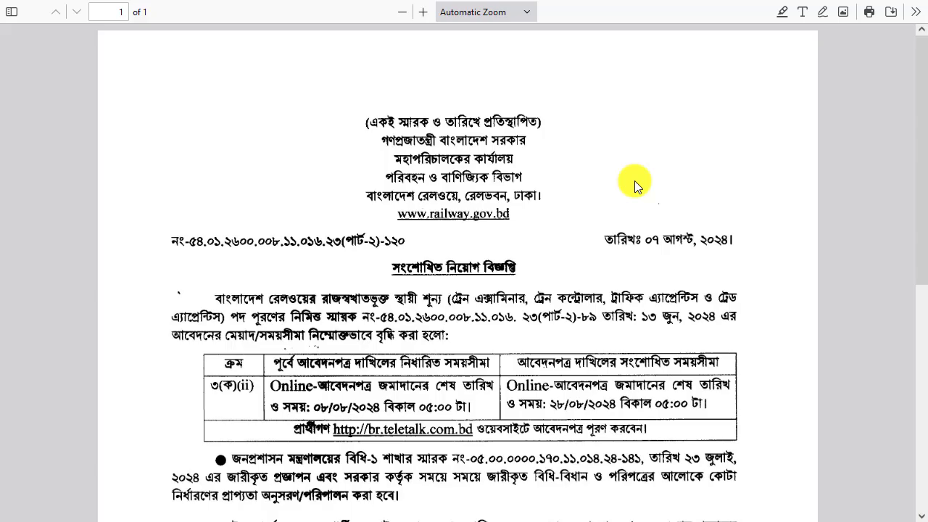
Open the Google home page in a new browser tab
key(ctrl+Tab)
key(ctrl+t)
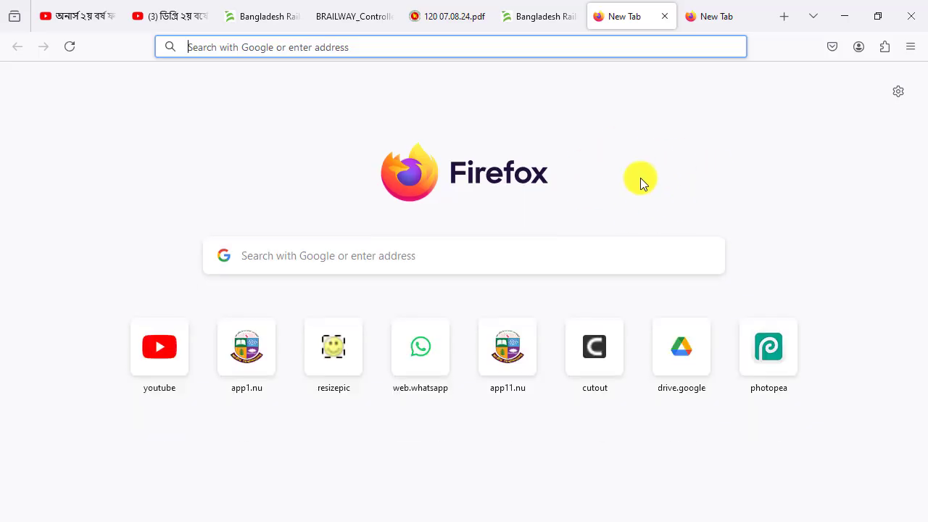
text(g)
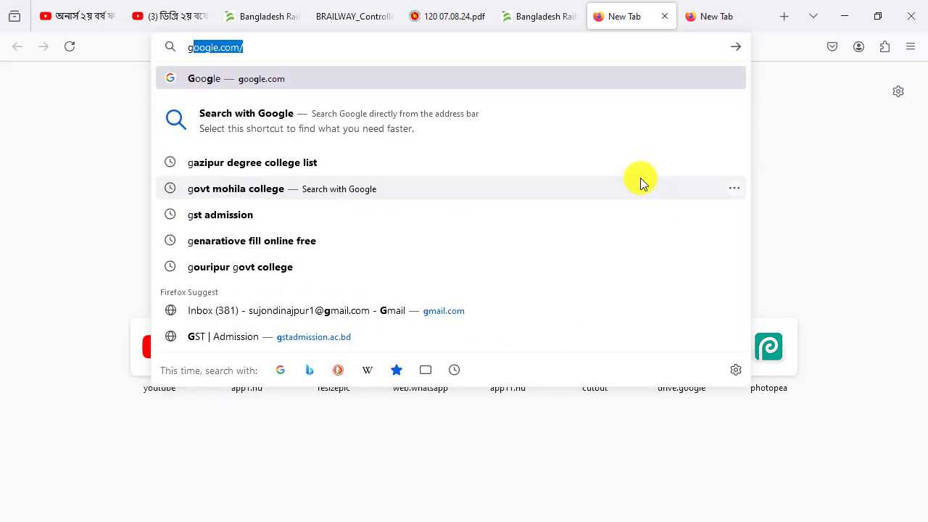
key(Return)
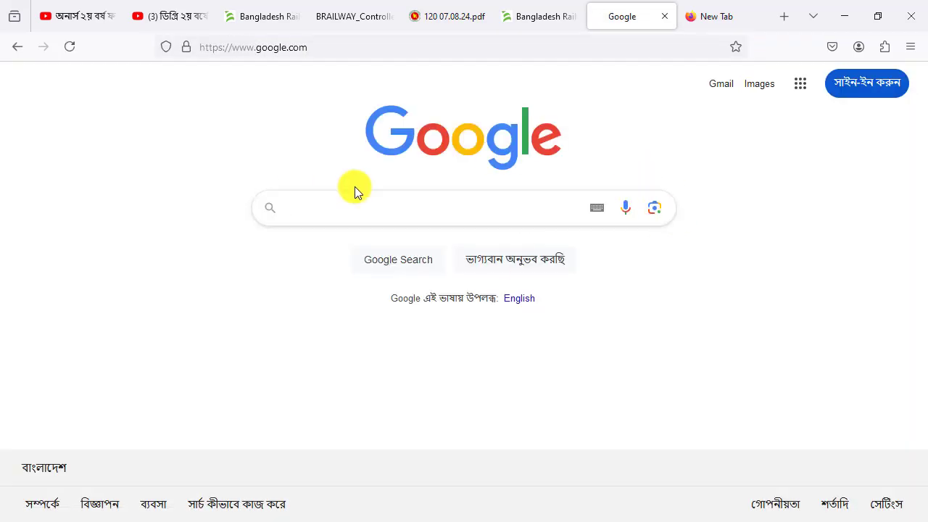
Search Google for "br teletalk" and open the Bangladesh Railway recruitment site at br.teletalk.com.bd
click(312, 207)
key(F11)
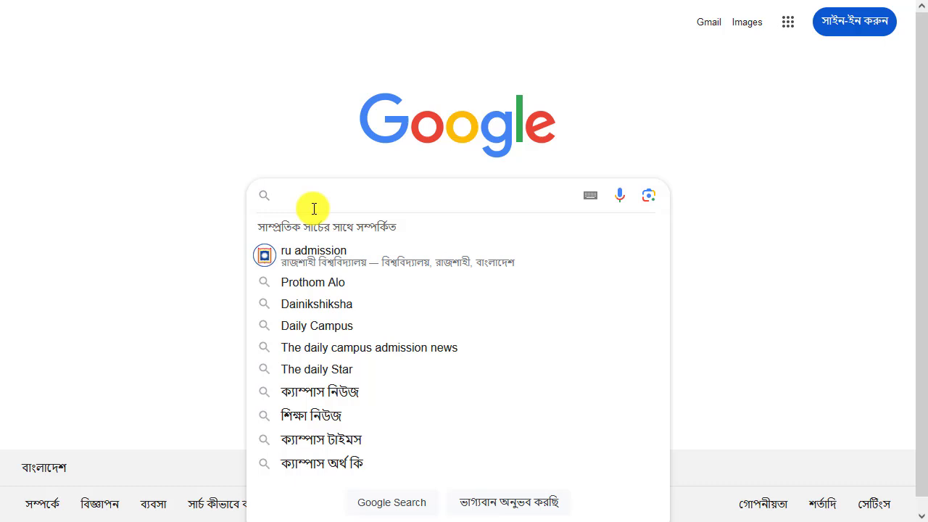
text(br telet)
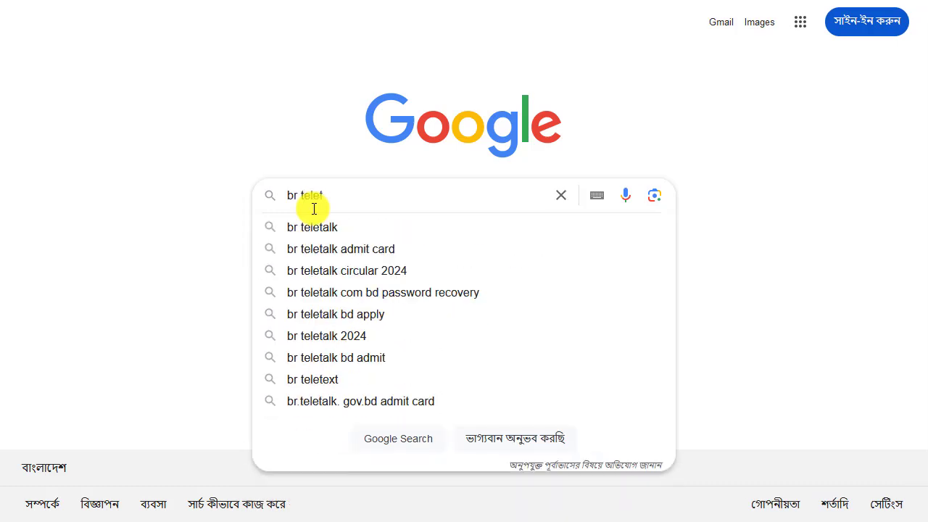
text(alk)
key(Return)
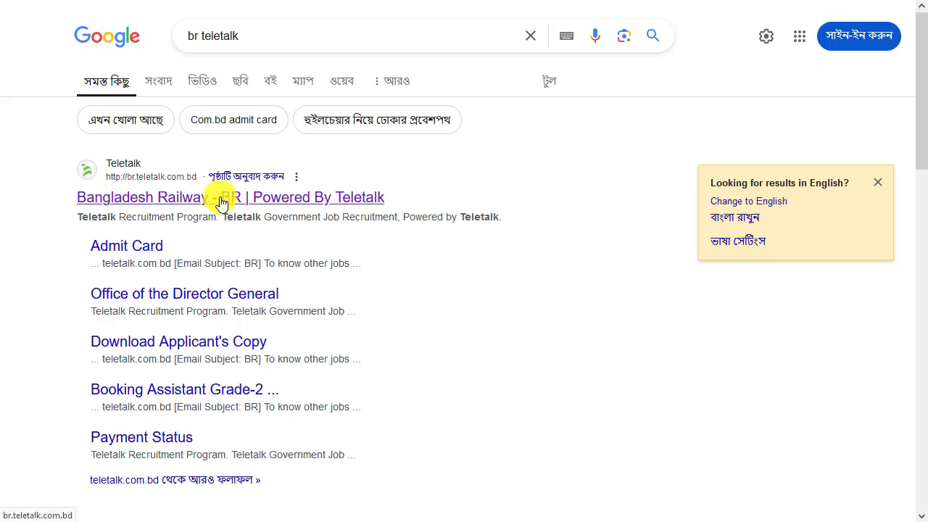
click(283, 200)
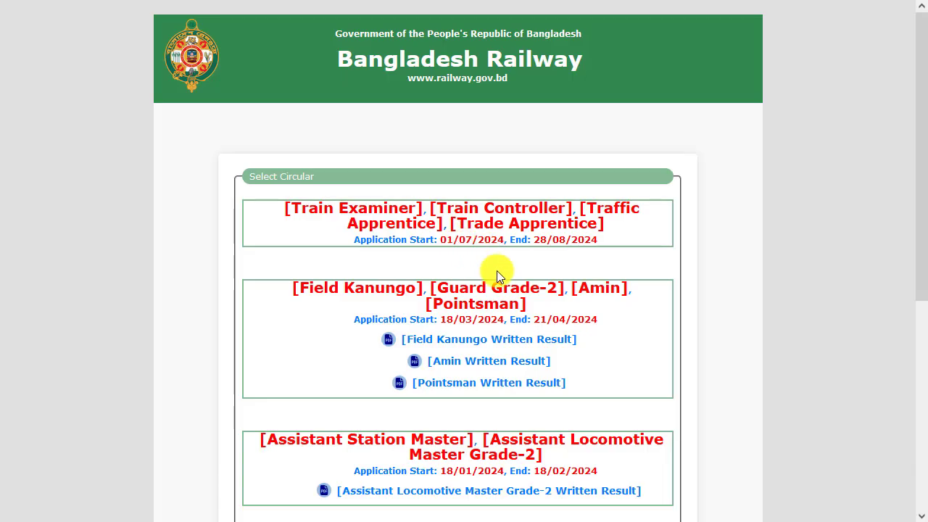
Open the Train Examiner, Train Controller, Traffic Apprentice and Trade Apprentice circular and check its application start and deadline
mouse_move(924, 91)
mouse_down()
mouse_move(923, 363)
mouse_move(914, 77)
mouse_up()
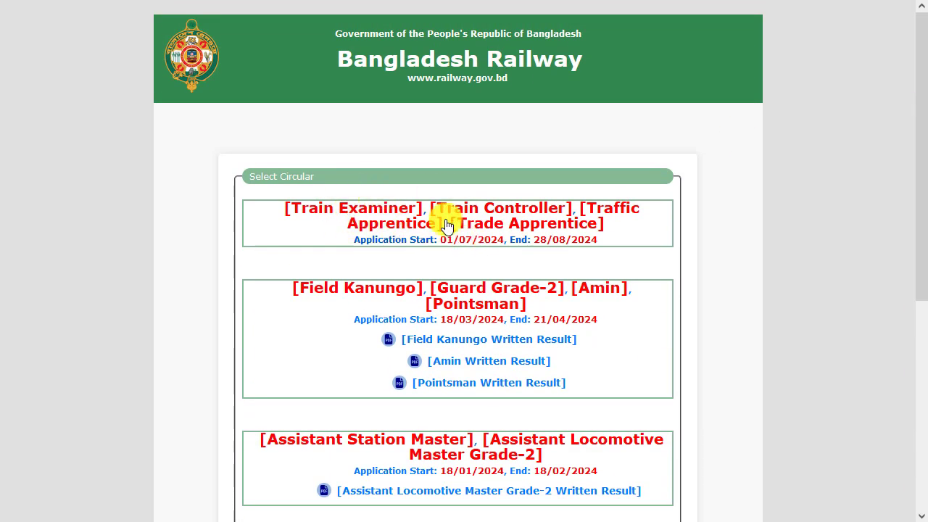
click(555, 225)
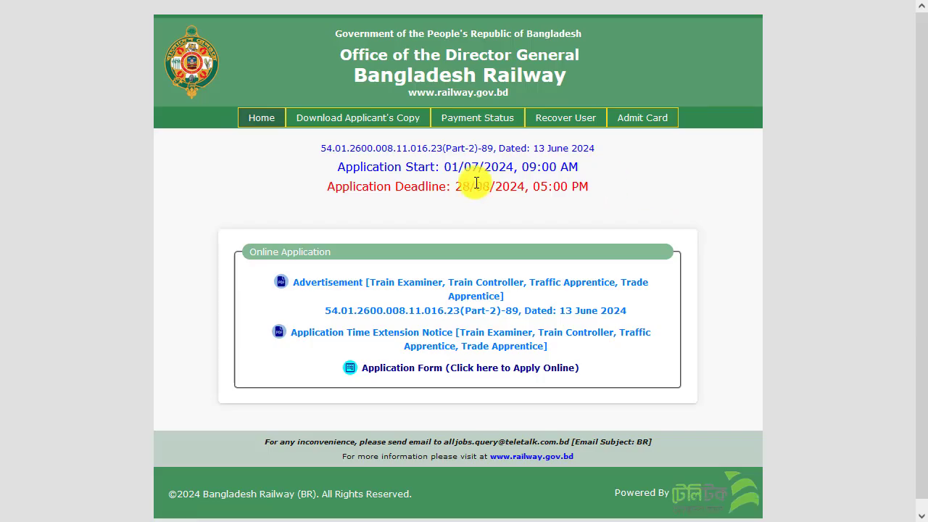
drag(338, 167, 584, 167)
drag(330, 187, 587, 188)
click(588, 213)
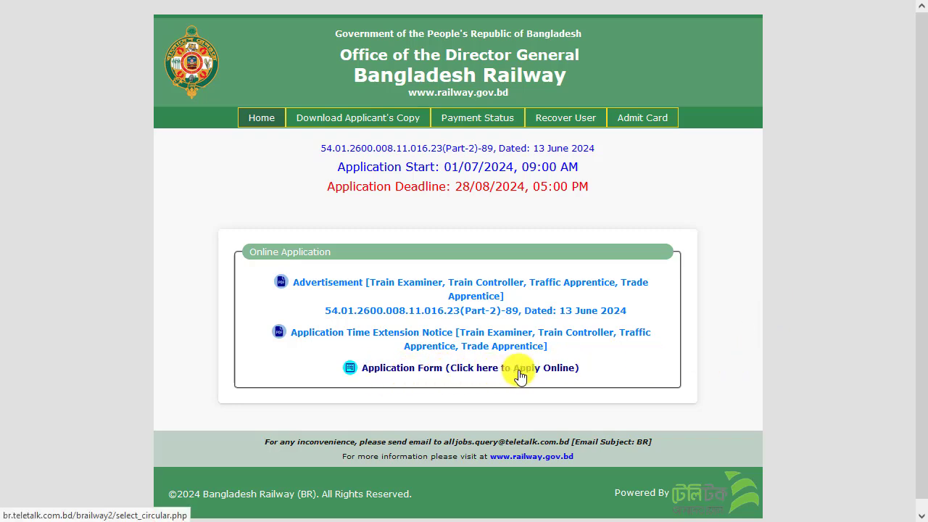
Open the online application form and proceed with circular 54.01.2600.008.11.016.23(Part-2)-89 to the available posts
click(559, 375)
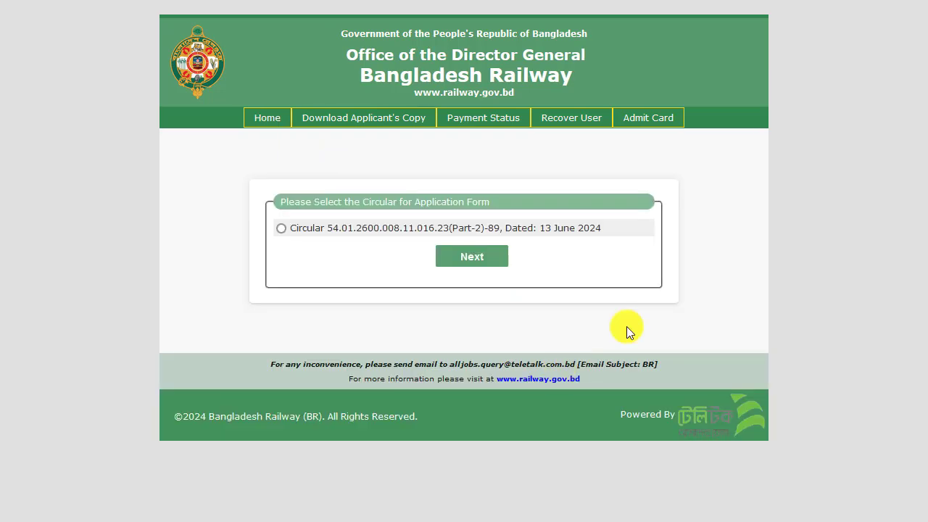
click(281, 229)
click(457, 256)
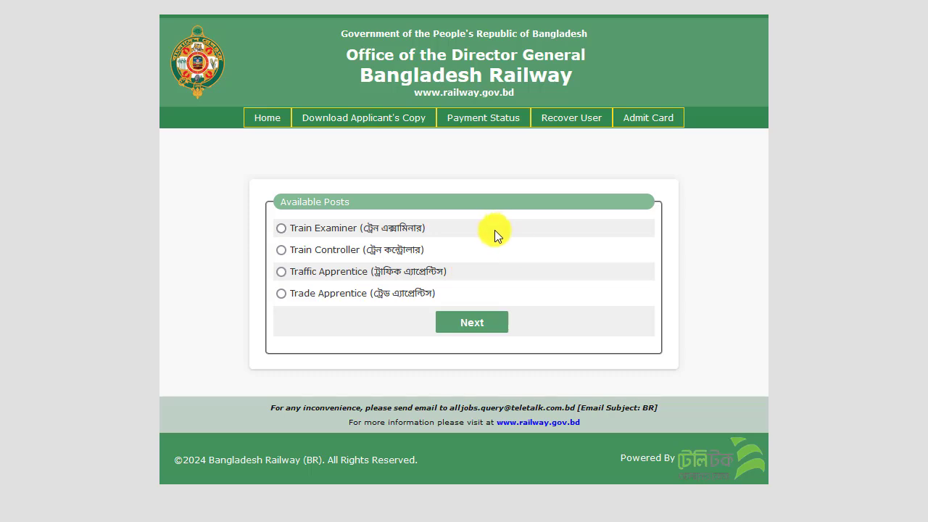
Return to the recruitment notice PDF and examine the posts, age limits and educational qualifications
key(alt+Left)
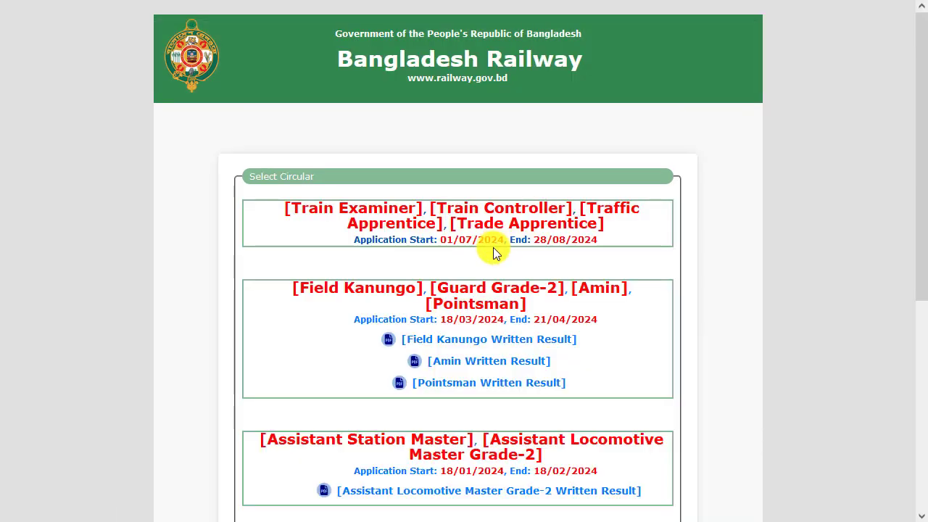
key(ctrl+Tab)
key(ctrl+Tab)
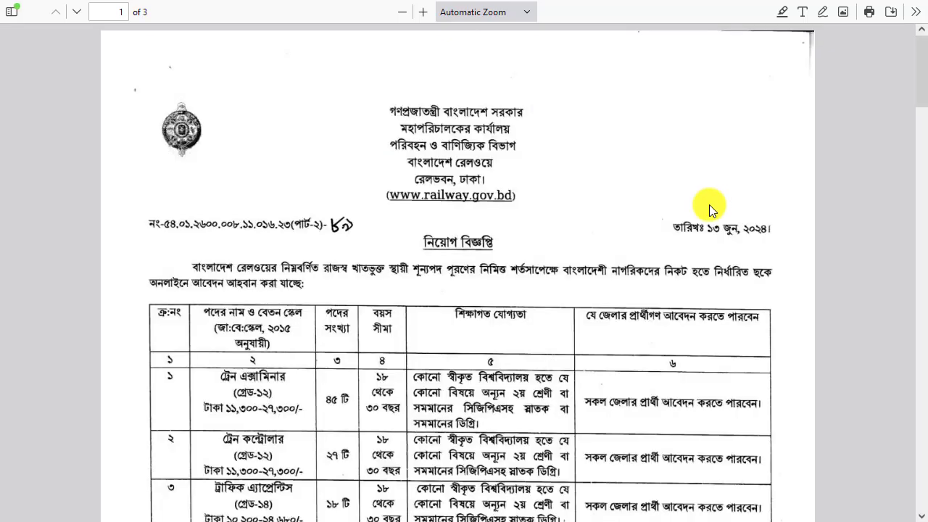
scroll(545, 281, down, 3)
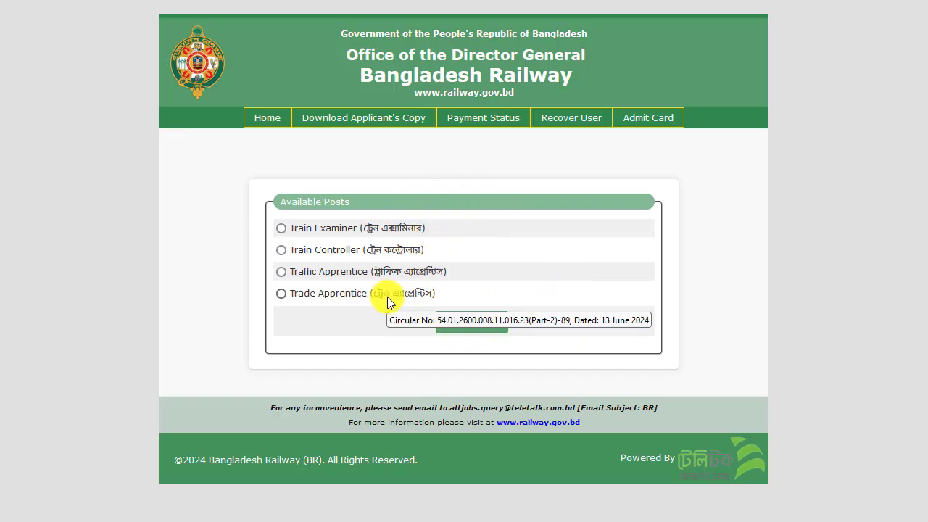
Select the Trade Apprentice post and continue to its application form without Alljobs premium membership
click(286, 294)
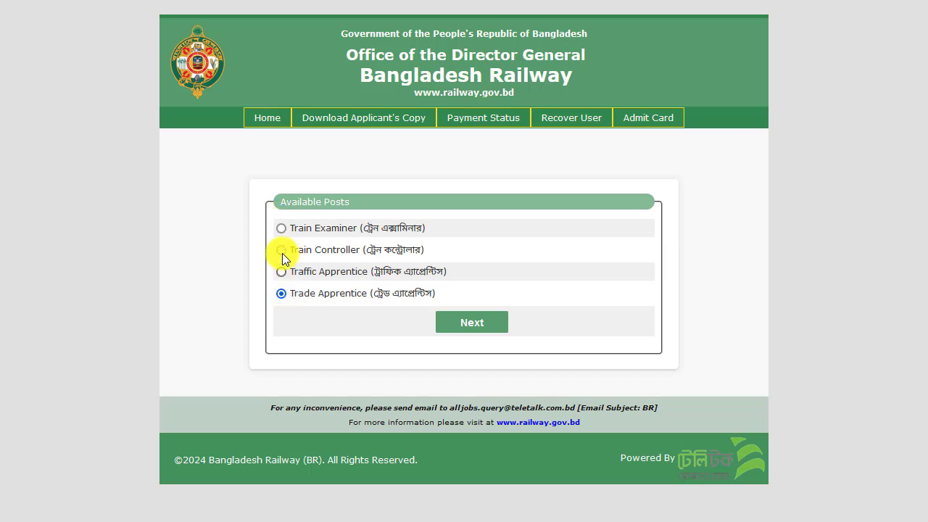
click(469, 325)
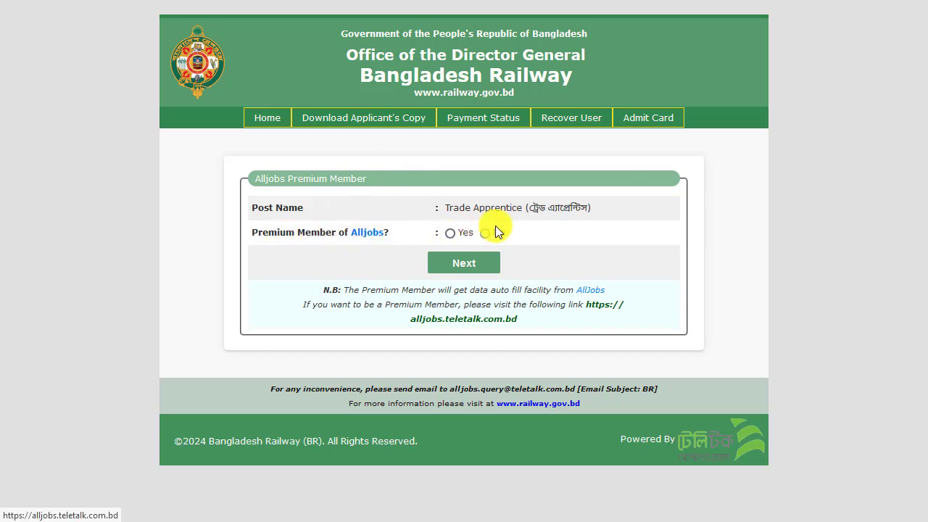
click(471, 266)
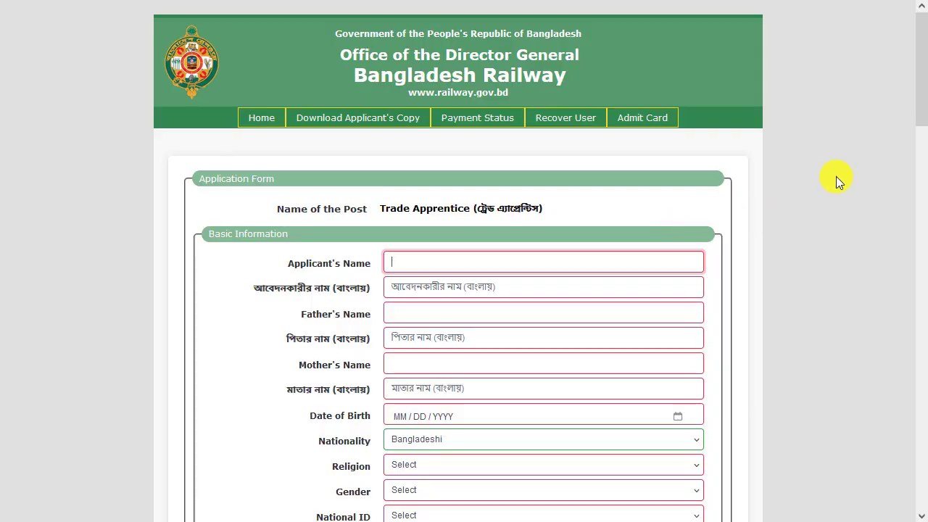
Enter the applicant's full name in English and in Bangla under Basic Information
drag(923, 112, 923, 116)
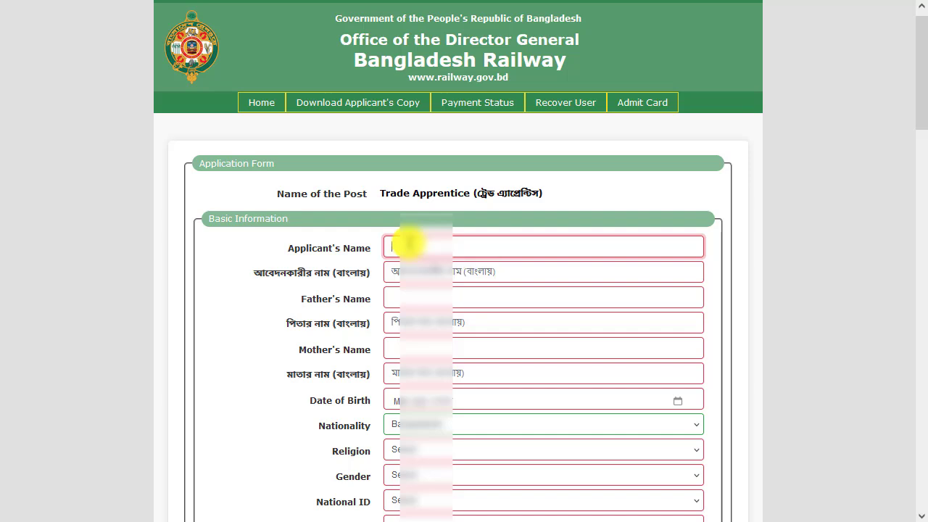
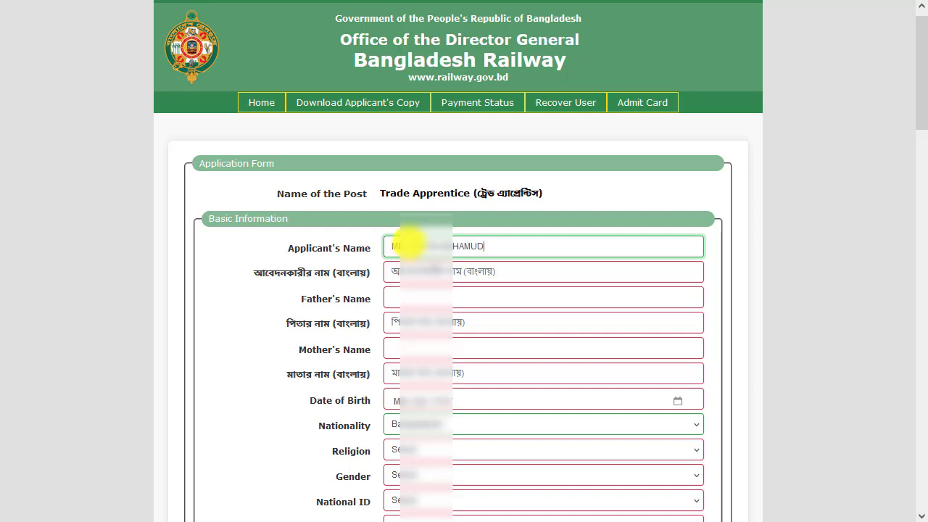
click(391, 272)
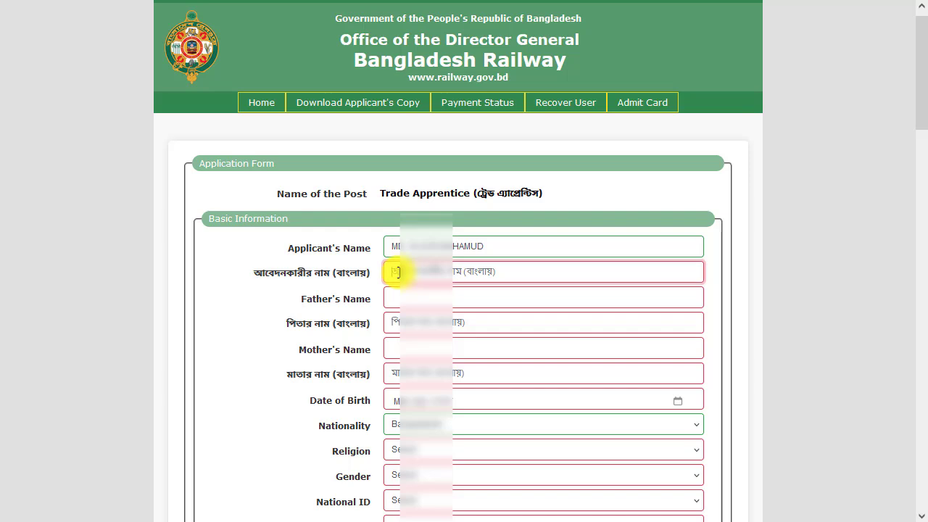
text(ে)
text(মোঃ )
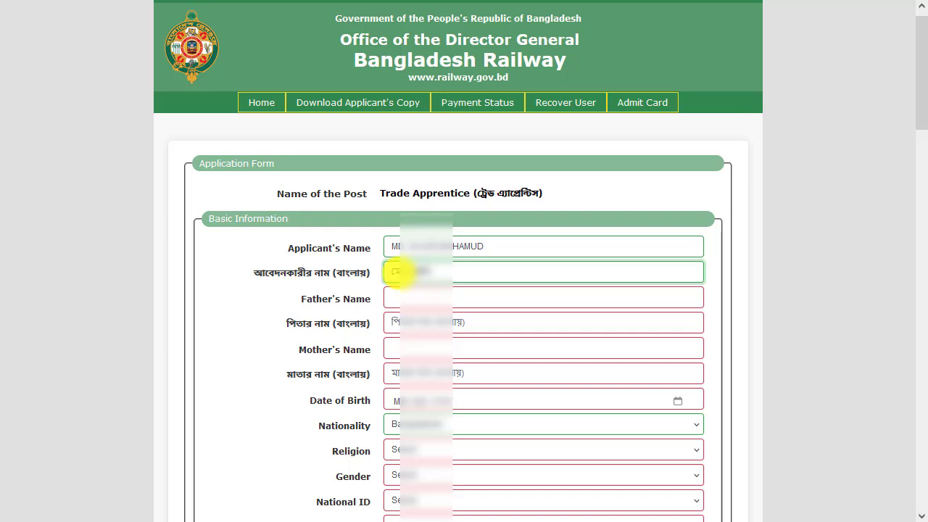
text( মাহমুদ)
Fill in the father's name in English and in Bangla
click(409, 297)
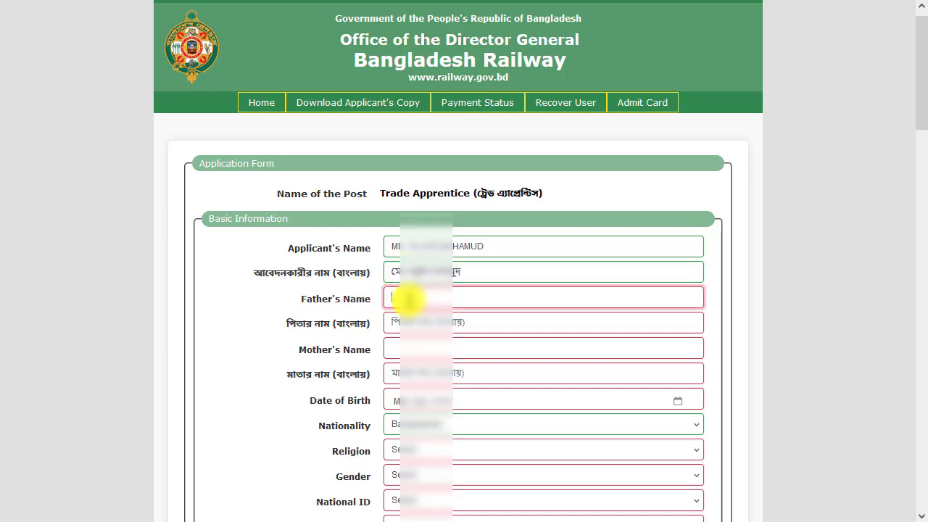
text(TA)
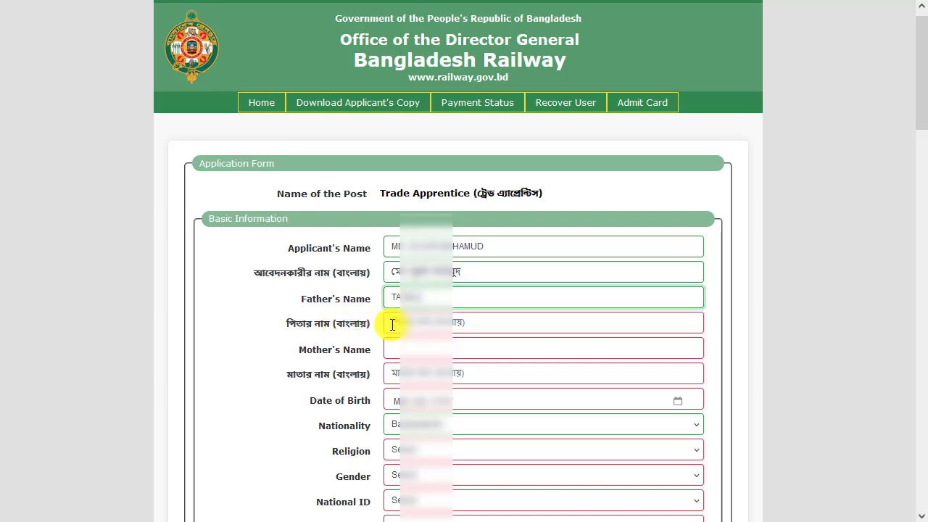
click(397, 323)
text(ত)
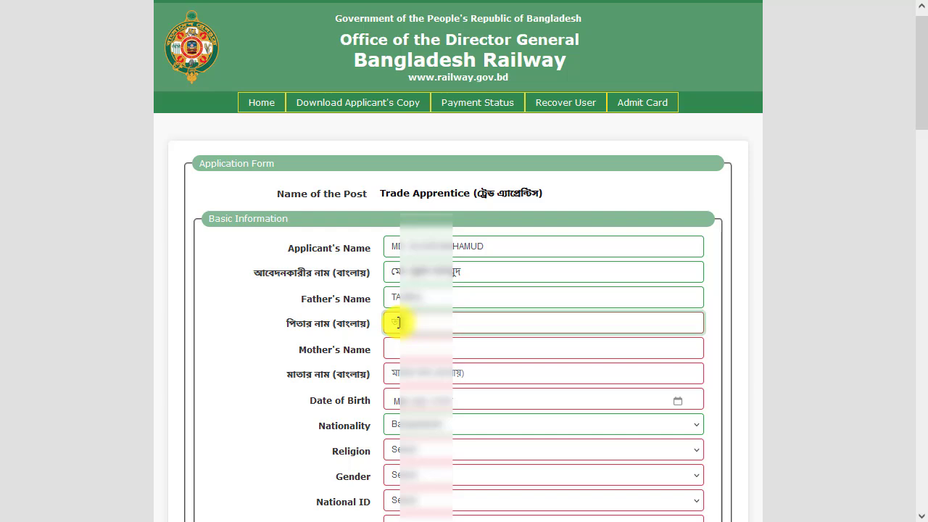
text(াজুল)
Fill in the mother's name in English and in Bangla
click(443, 349)
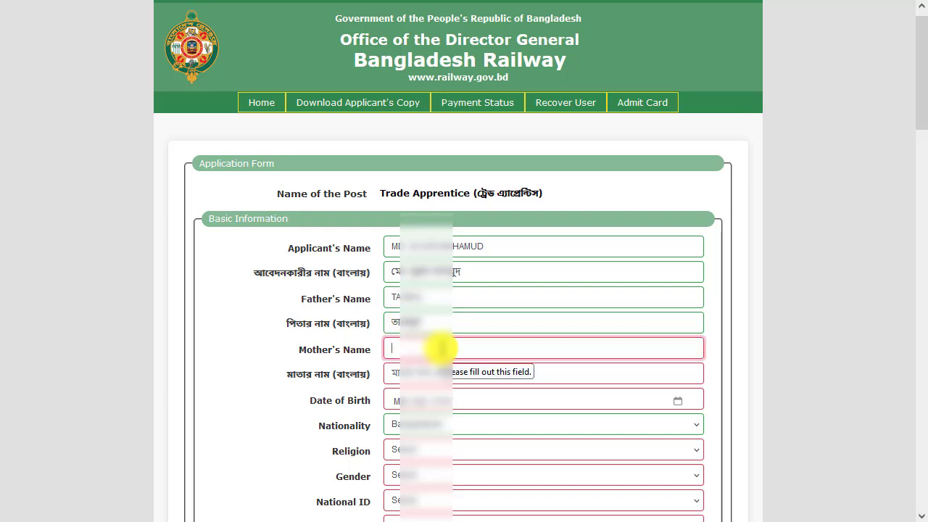
text(JOSNA)
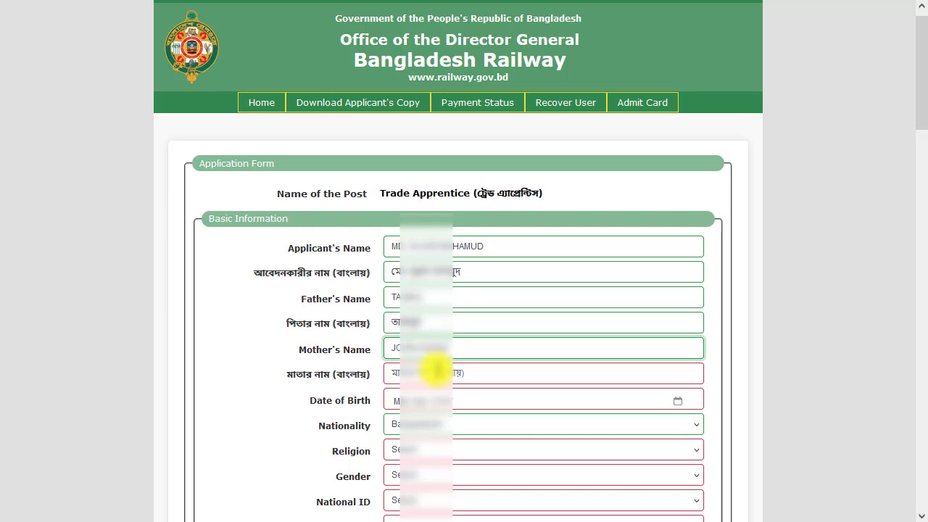
click(438, 374)
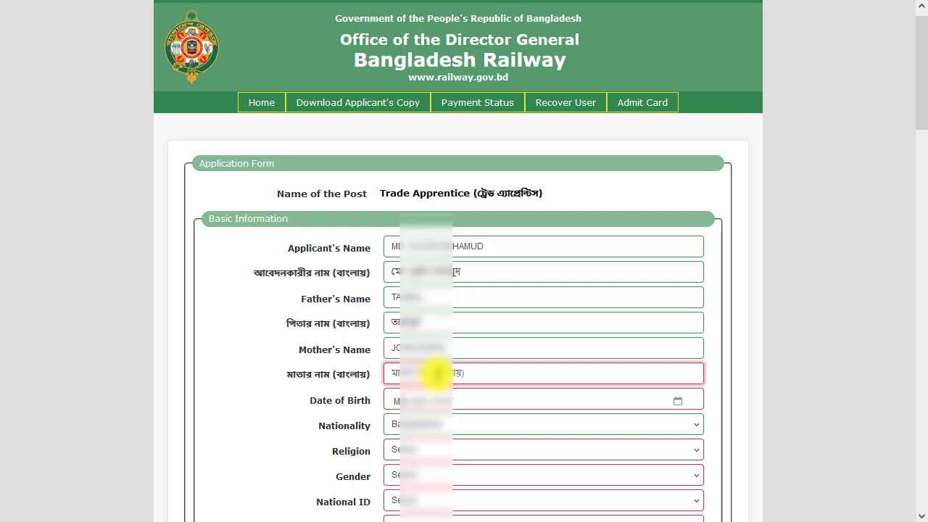
text(জোসনা)
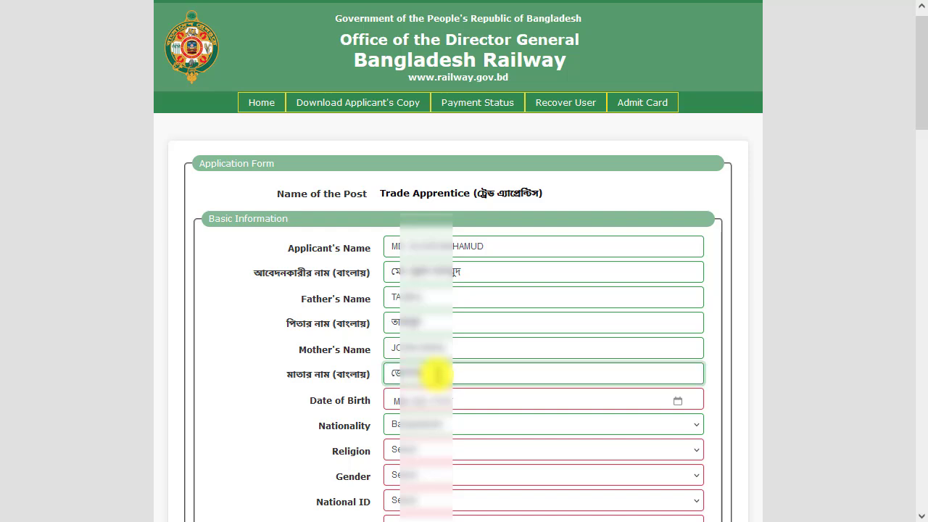
Enter the applicant's date of birth by choosing its year, month and day in the calendar
click(363, 399)
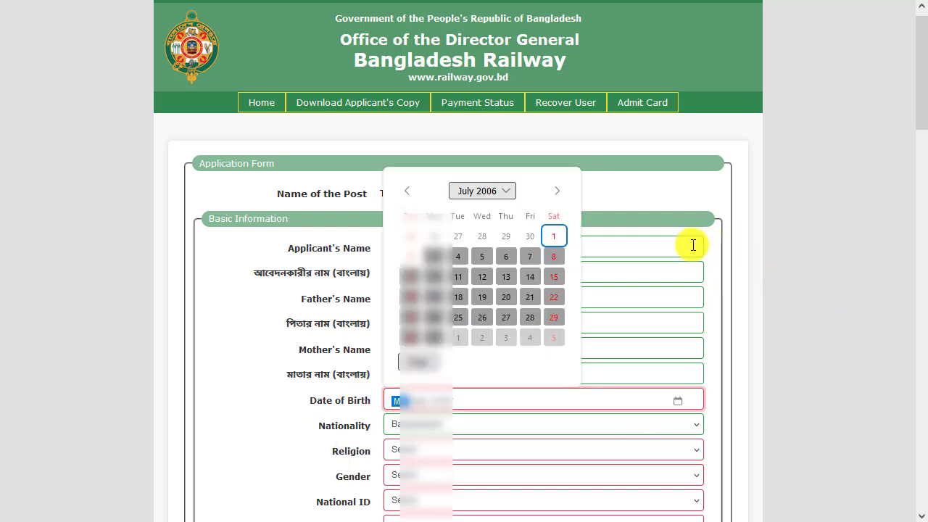
click(668, 343)
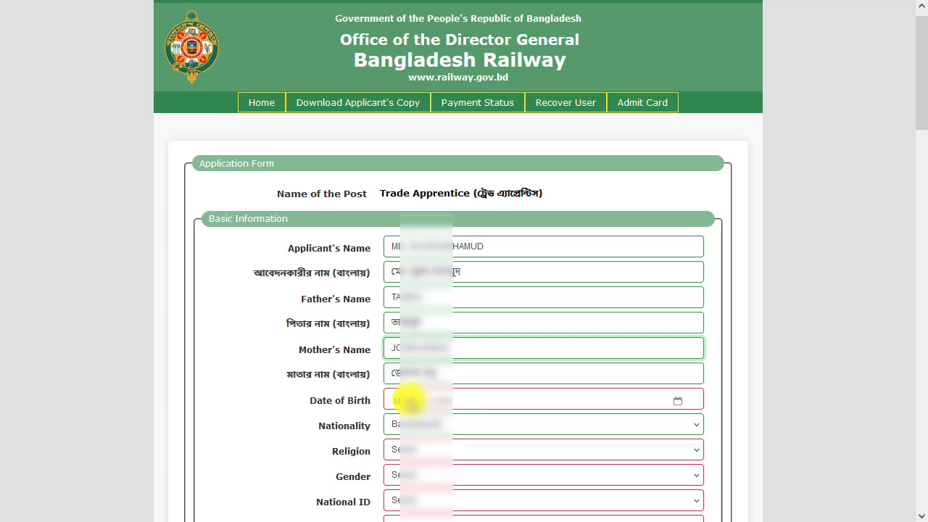
click(678, 401)
click(677, 401)
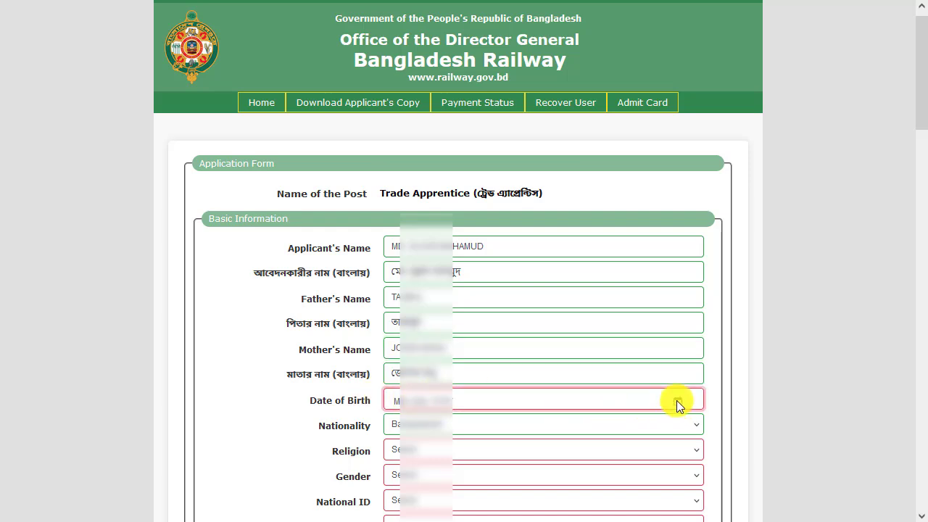
click(677, 400)
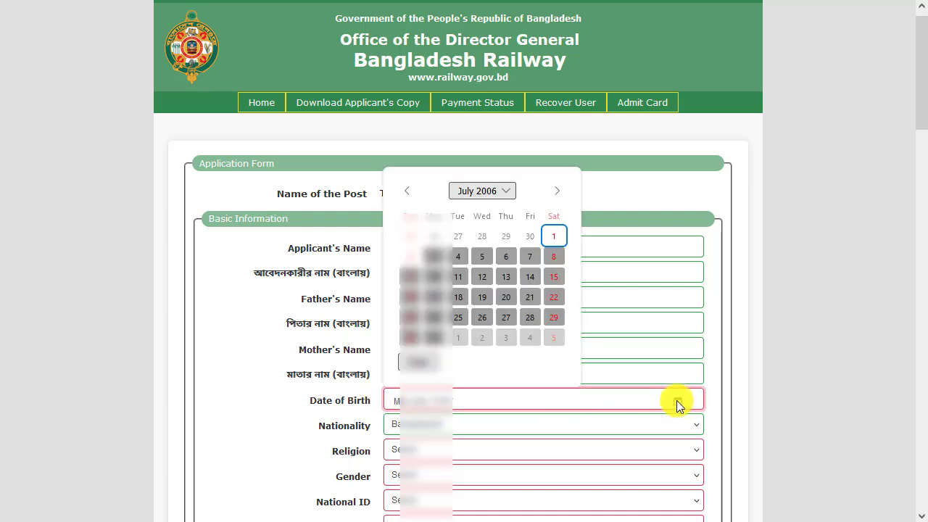
click(504, 193)
click(505, 222)
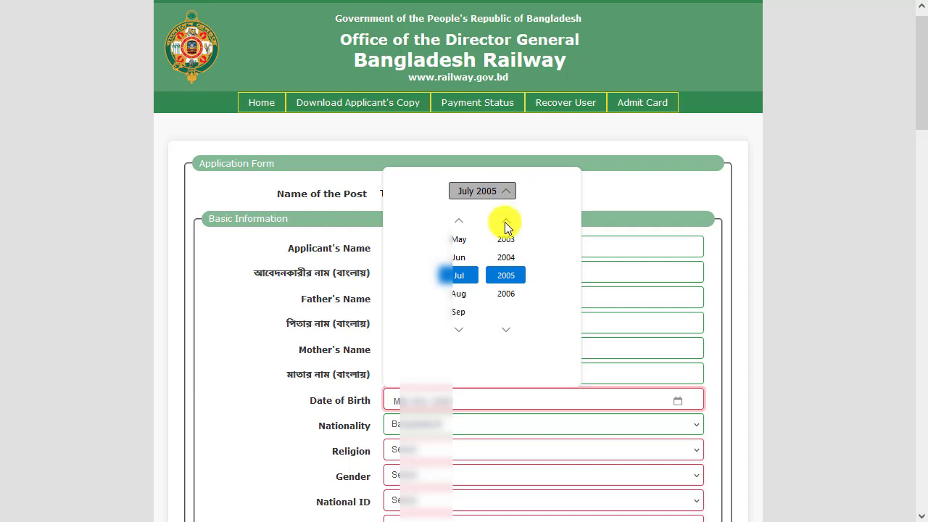
click(506, 222)
click(505, 222)
click(505, 222)
click(506, 222)
click(505, 222)
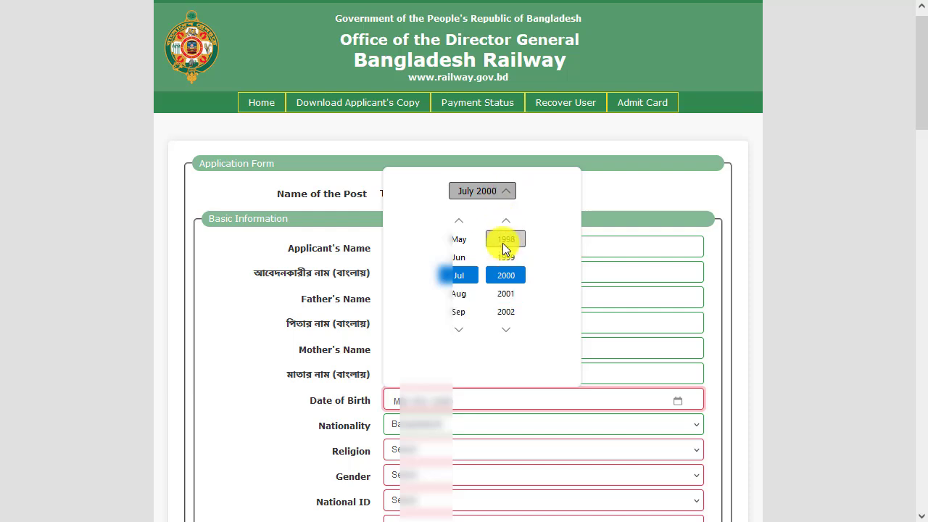
click(505, 241)
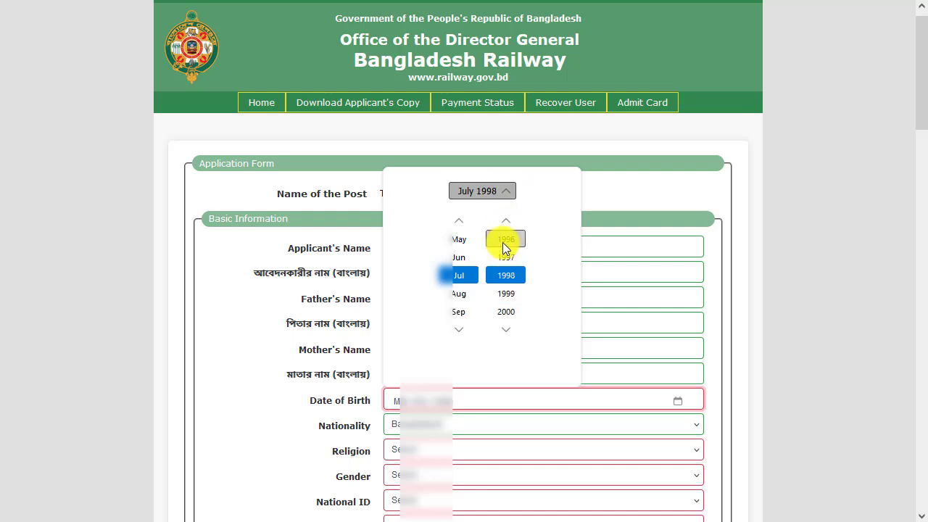
click(459, 292)
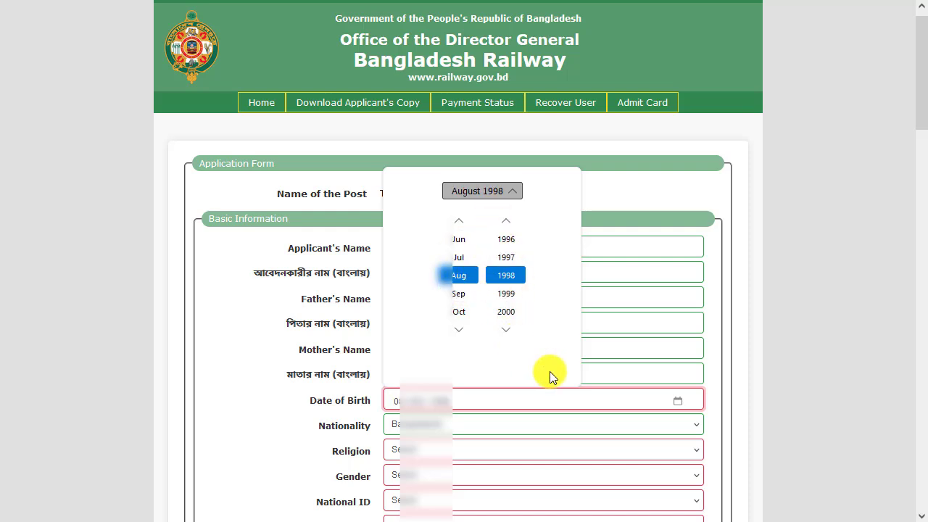
click(708, 386)
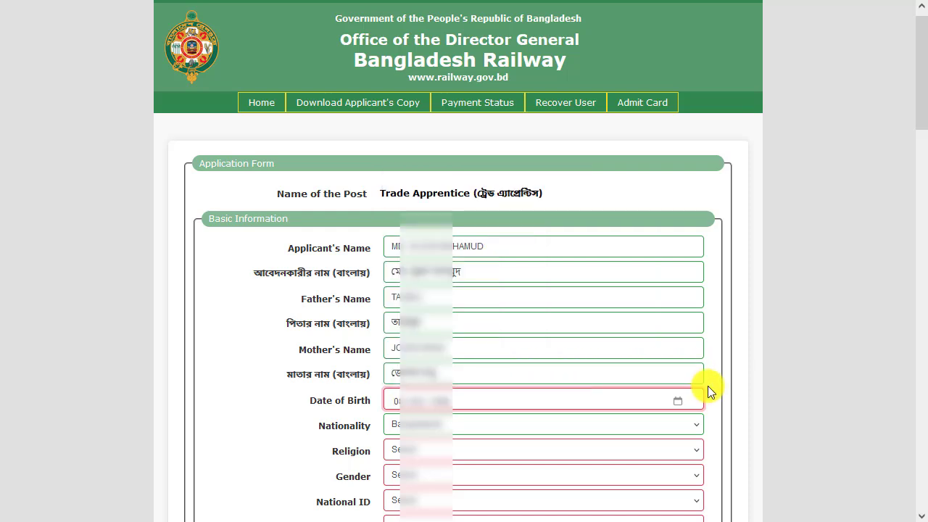
click(421, 401)
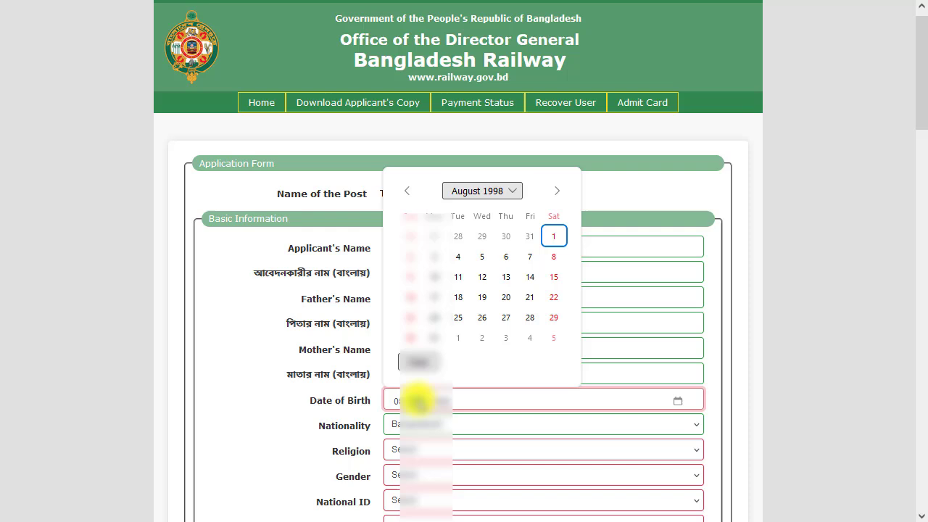
click(485, 279)
click(472, 400)
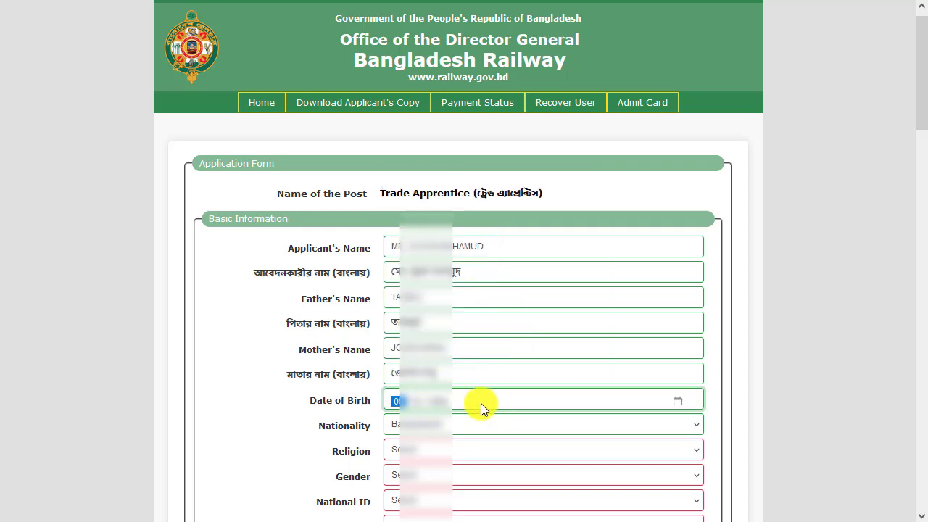
Correct the year and day of the applicant's date of birth in the calendar
click(677, 402)
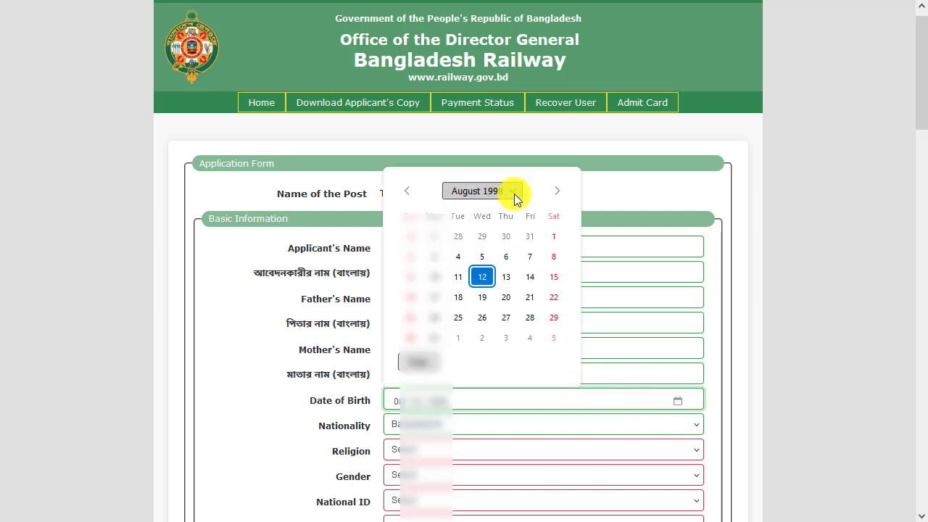
click(515, 193)
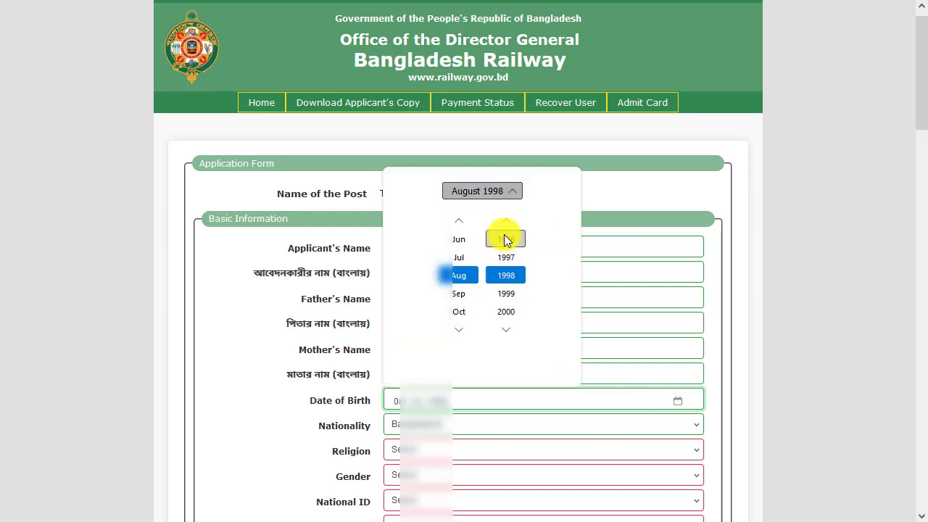
click(510, 326)
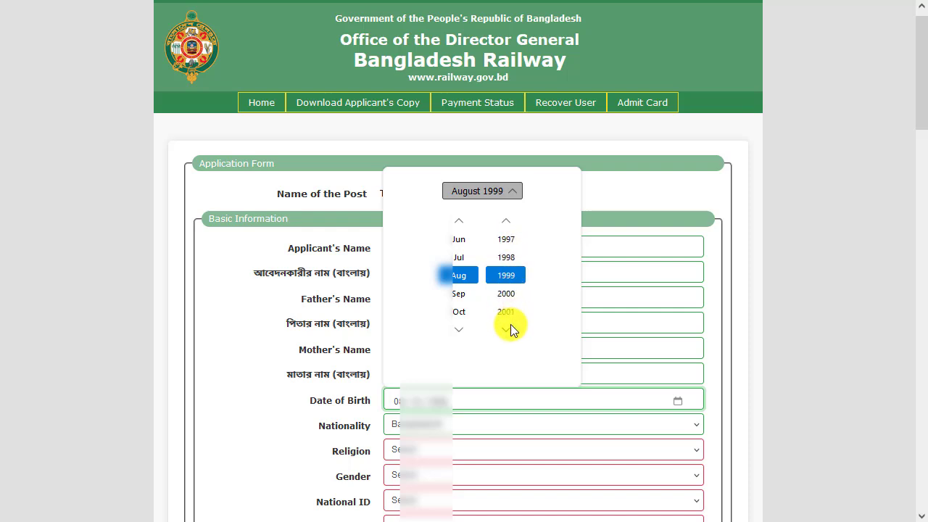
click(509, 226)
click(511, 291)
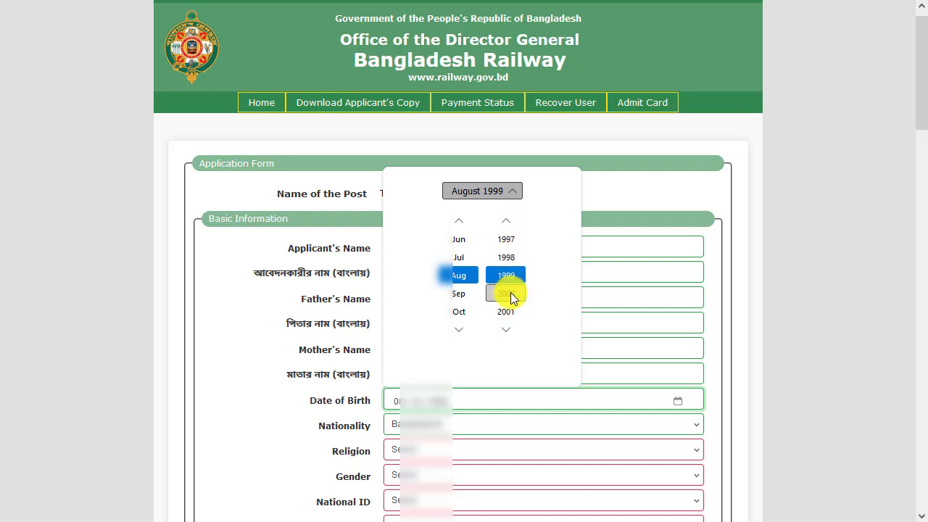
click(462, 225)
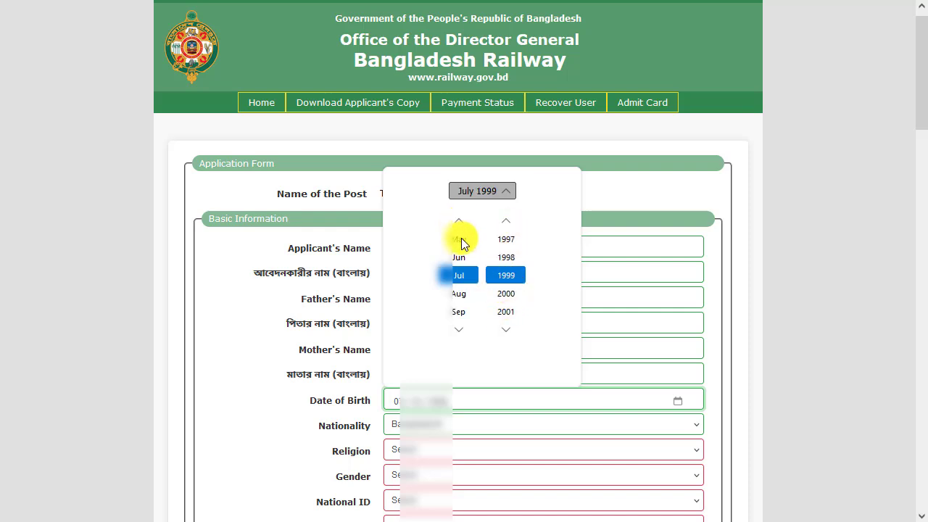
click(460, 301)
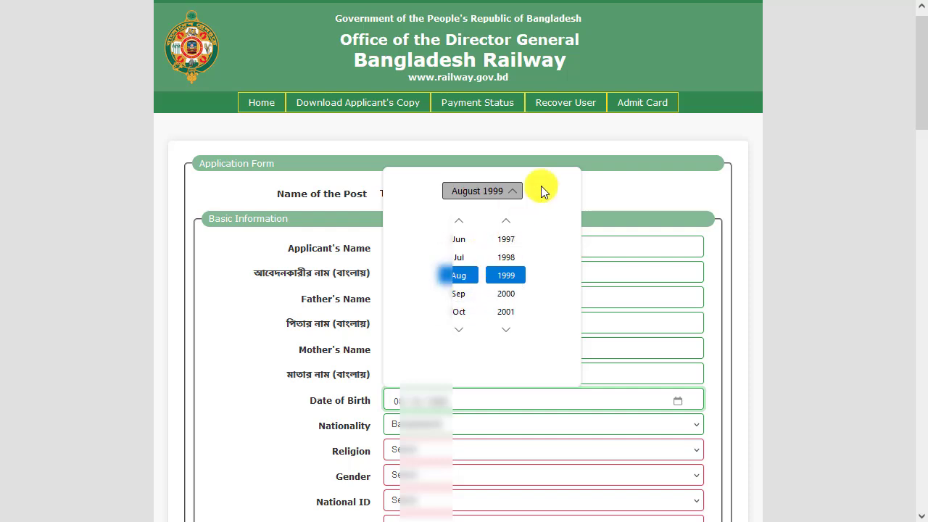
click(494, 190)
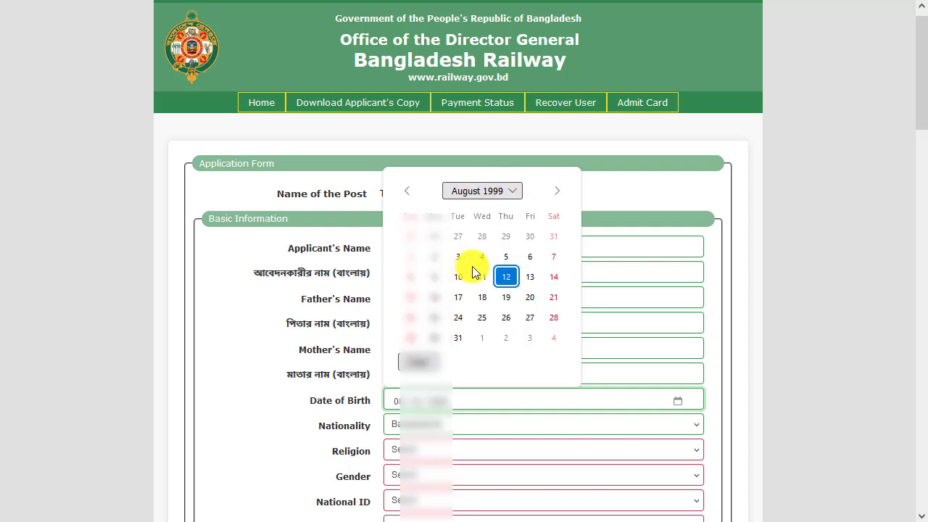
click(461, 294)
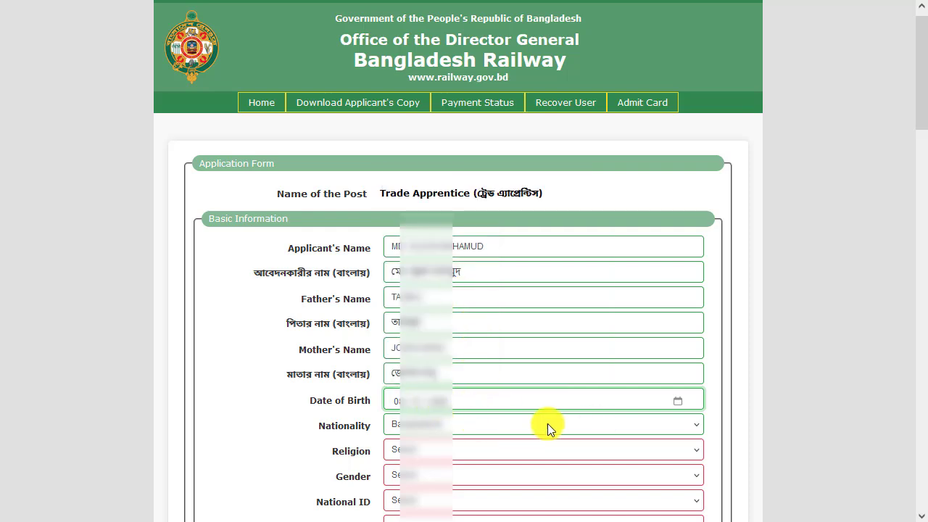
Keep the preset nationality, and set the religion to Islam and the gender to Male
click(442, 427)
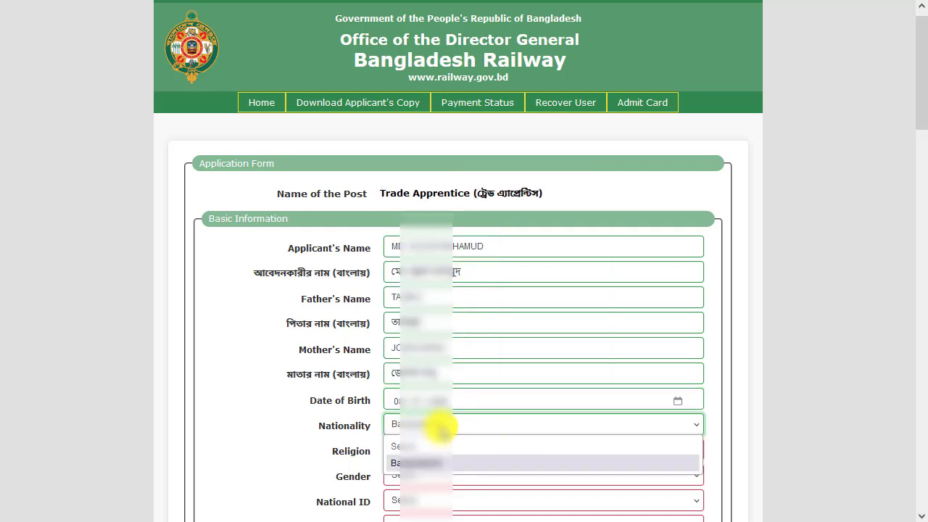
click(360, 428)
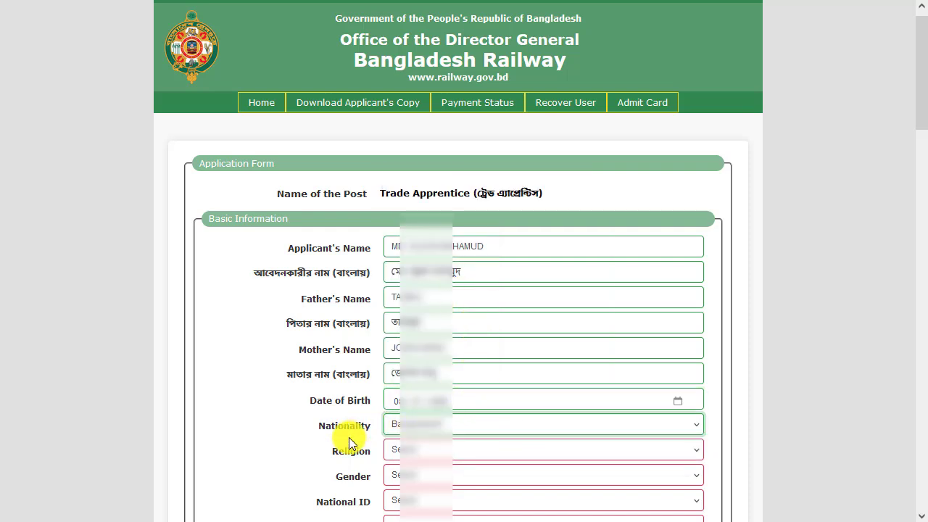
click(392, 452)
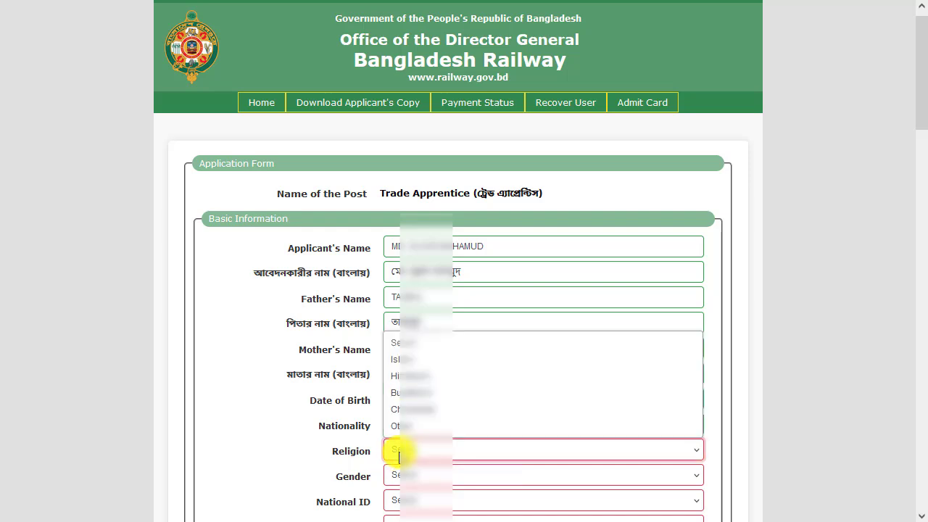
click(416, 362)
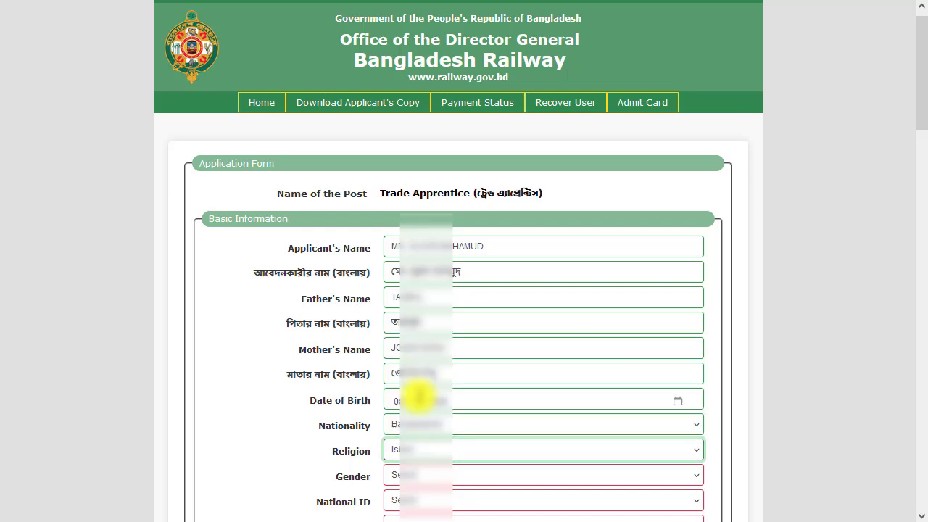
click(412, 475)
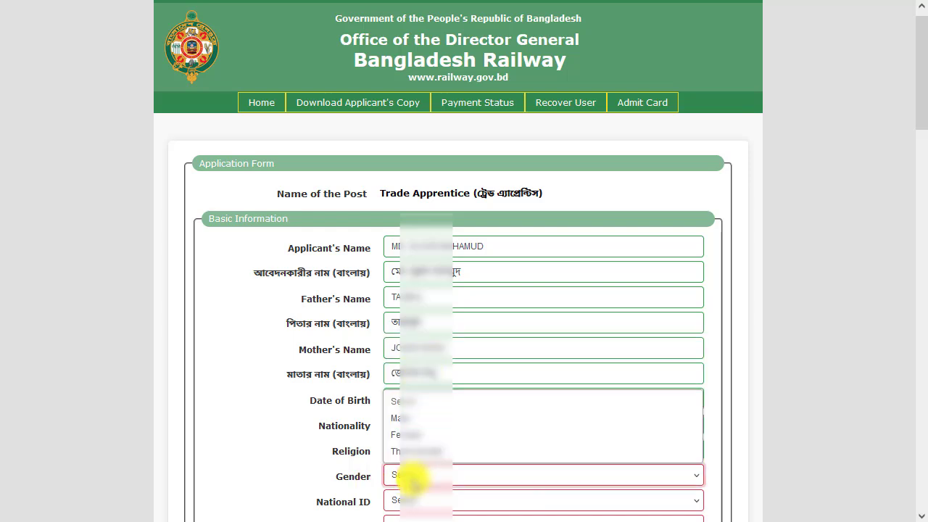
click(410, 420)
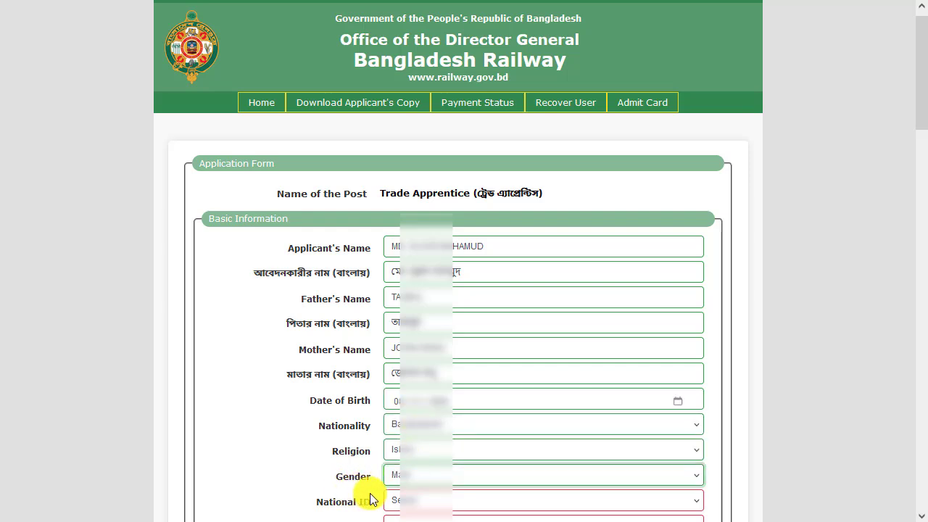
Set National ID to Yes and enter the applicant's National ID number
click(402, 498)
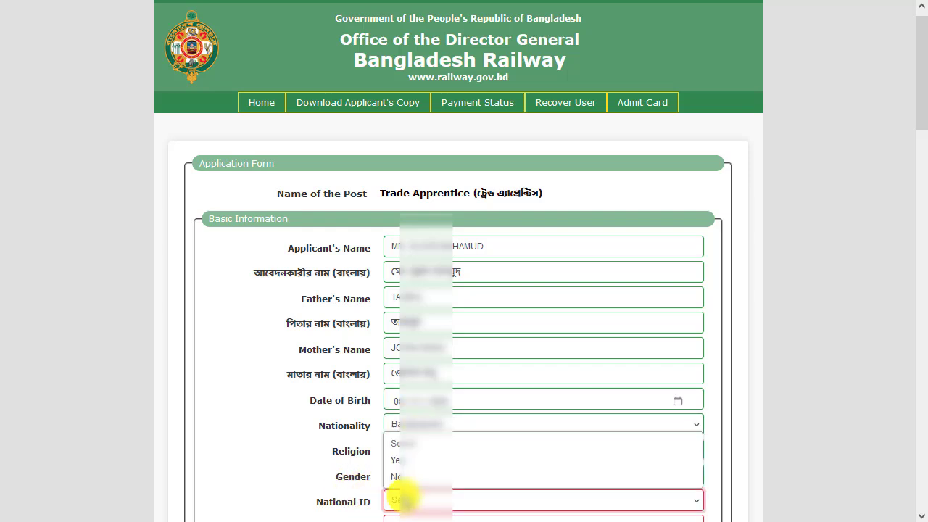
click(401, 460)
click(617, 499)
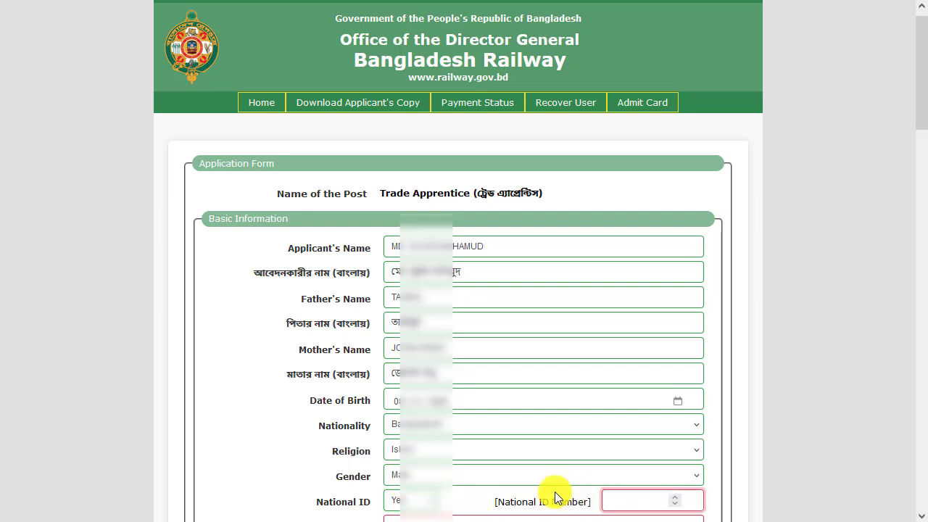
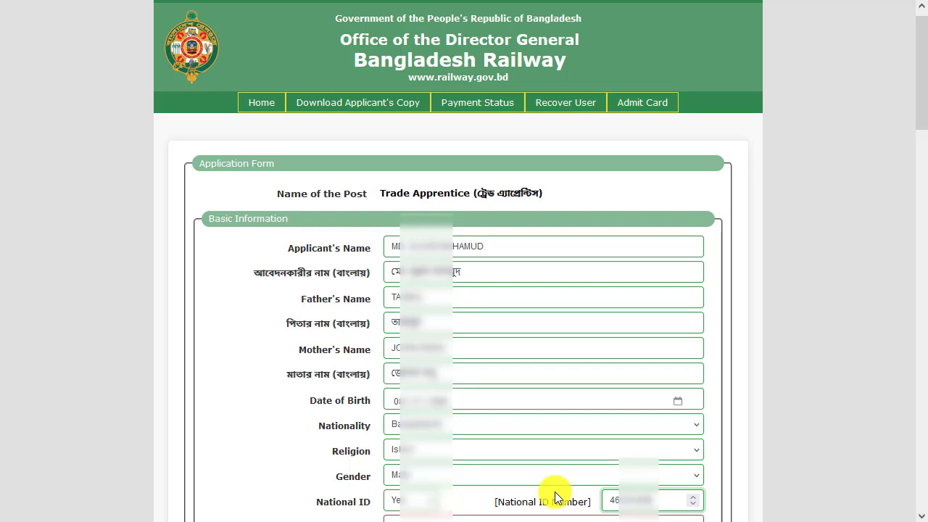
click(773, 475)
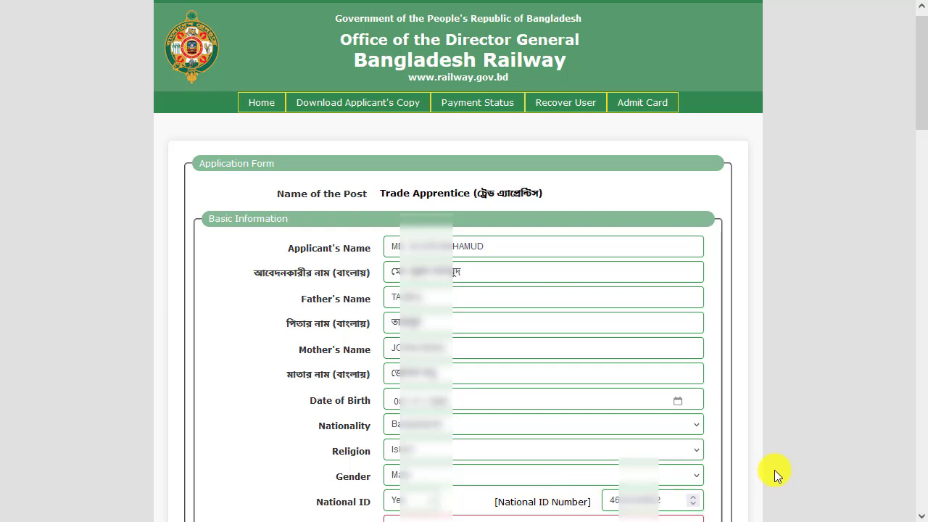
drag(924, 108, 926, 213)
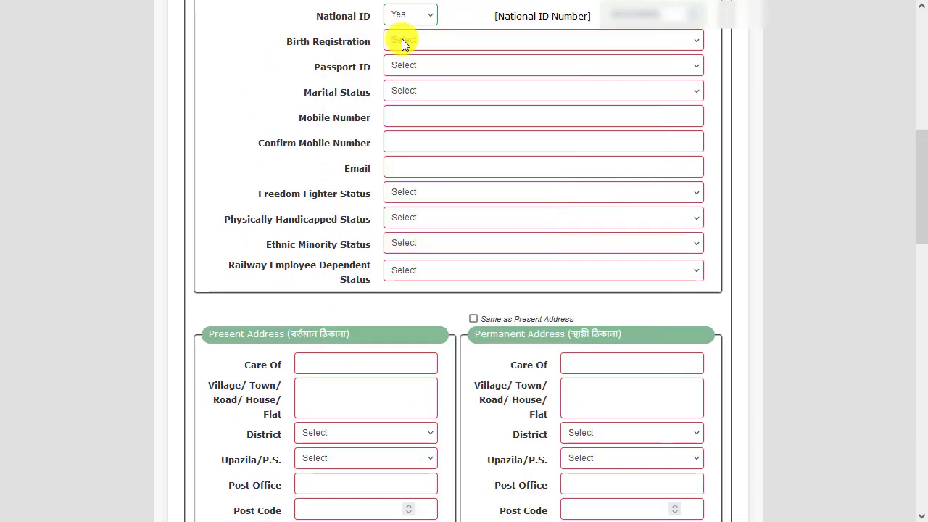
click(402, 41)
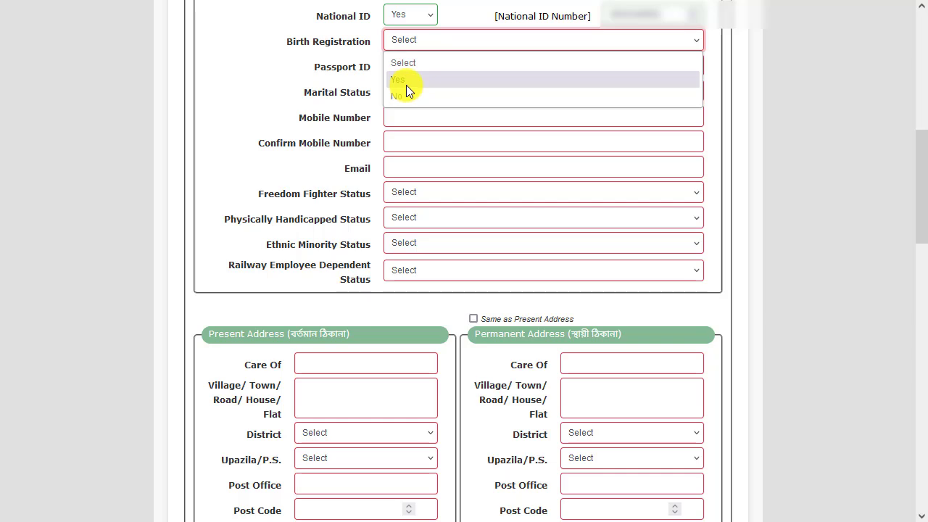
click(406, 85)
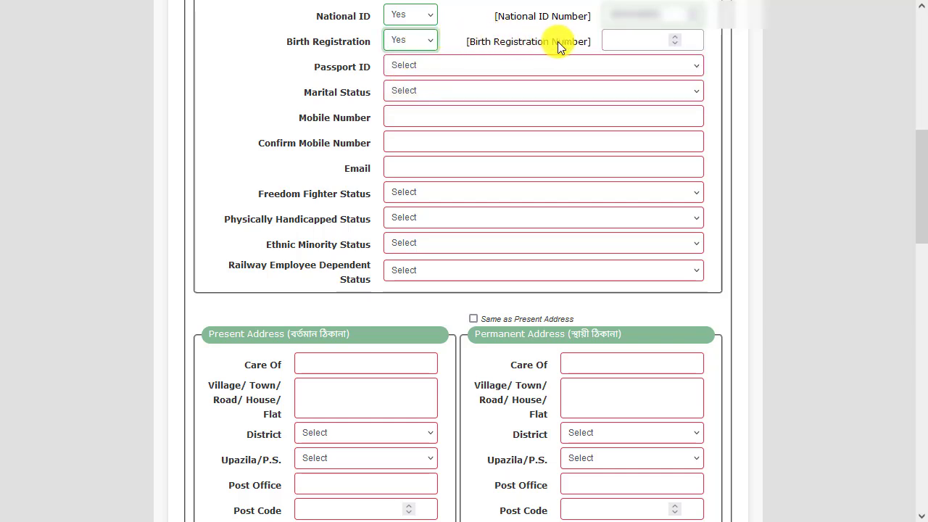
click(617, 40)
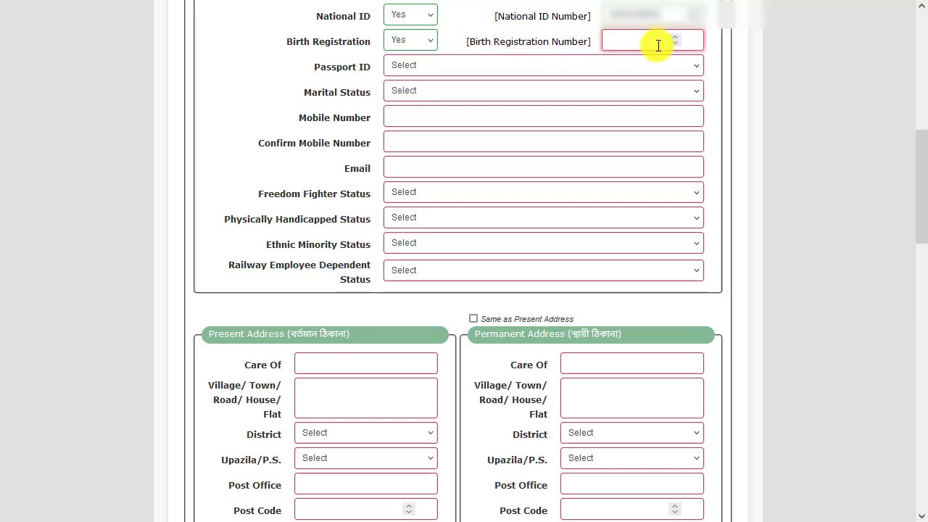
Set both Birth Registration and Passport ID to No in the applicant's details
click(422, 40)
click(397, 89)
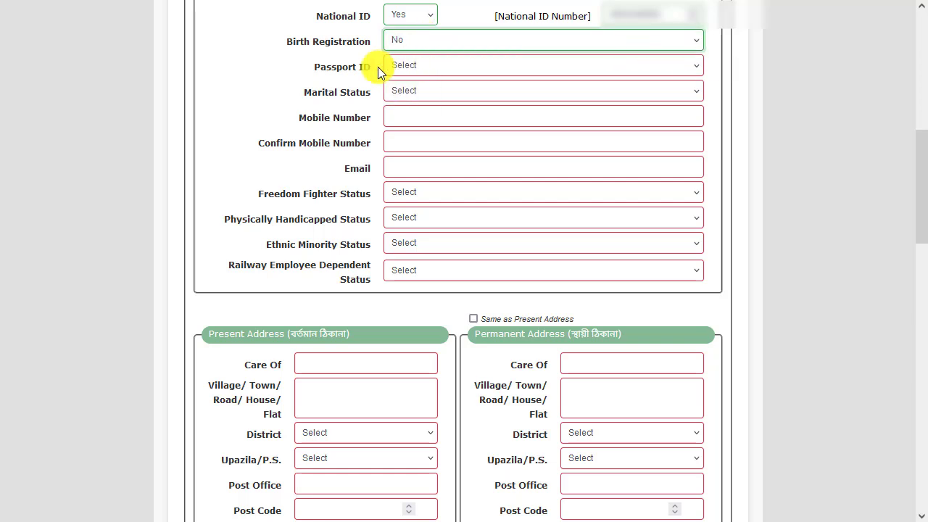
click(395, 64)
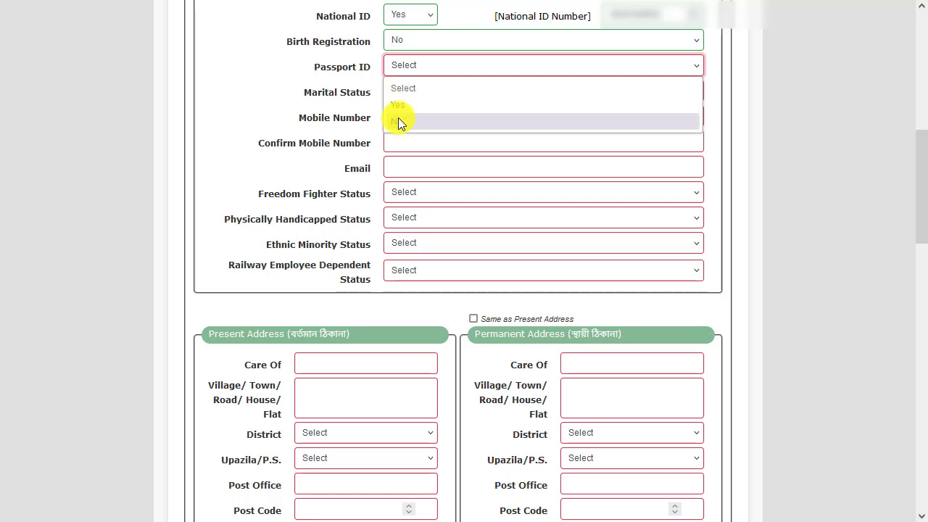
click(398, 121)
Set the applicant's marital status to Married and activate the spouse name field
click(397, 92)
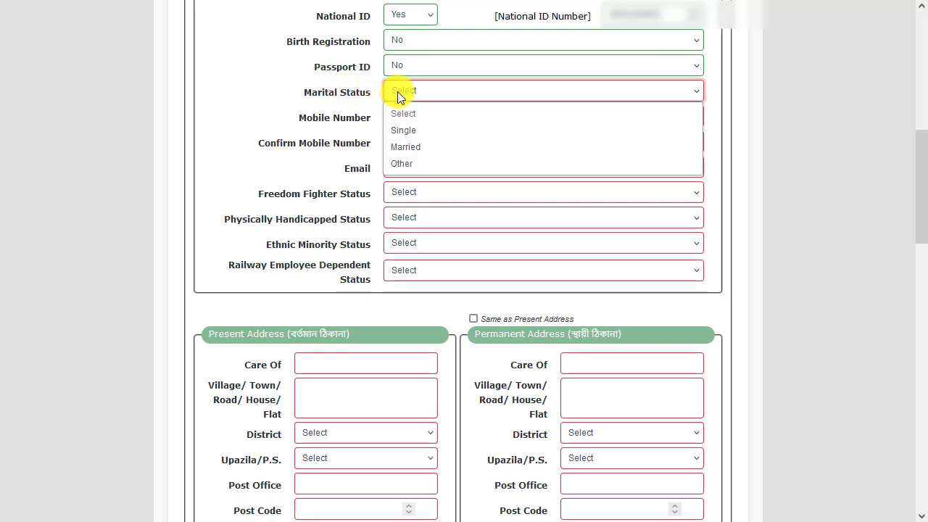
click(415, 147)
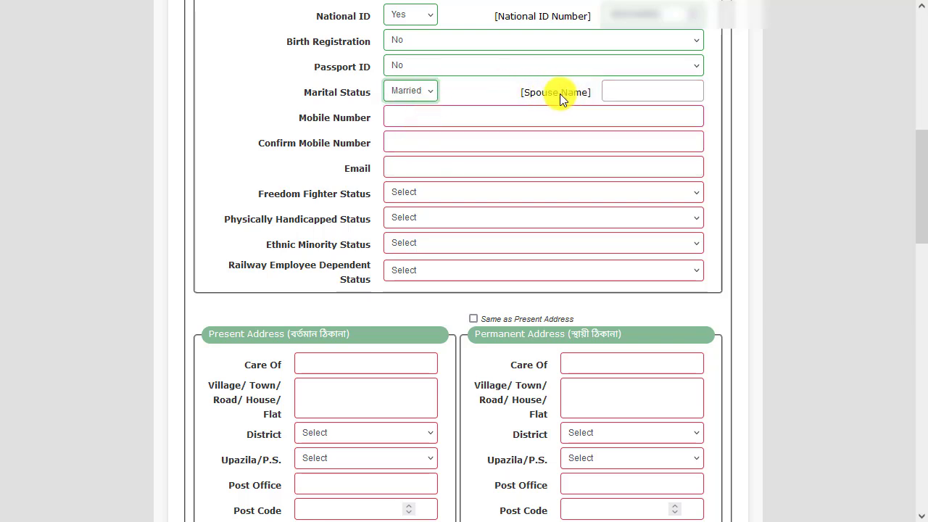
click(616, 92)
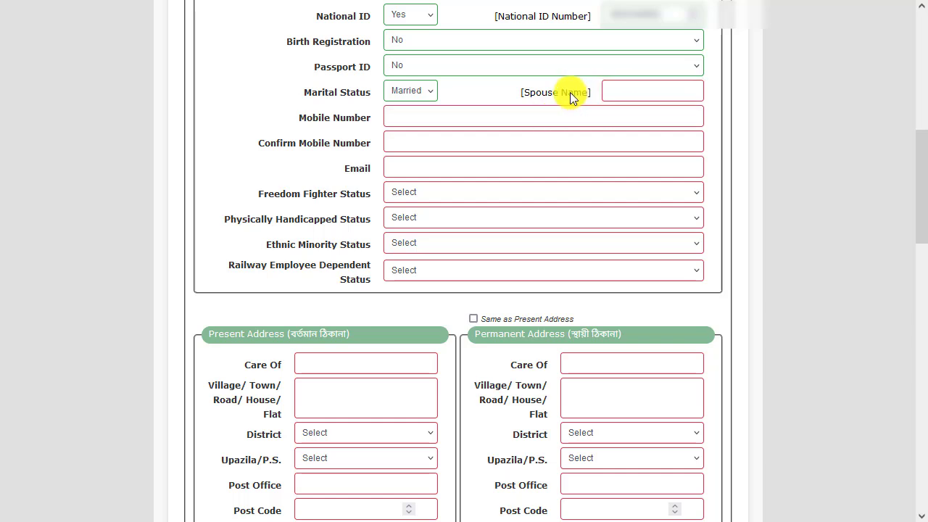
Enter the applicant's mobile number and repeat it as the confirmation number
click(425, 116)
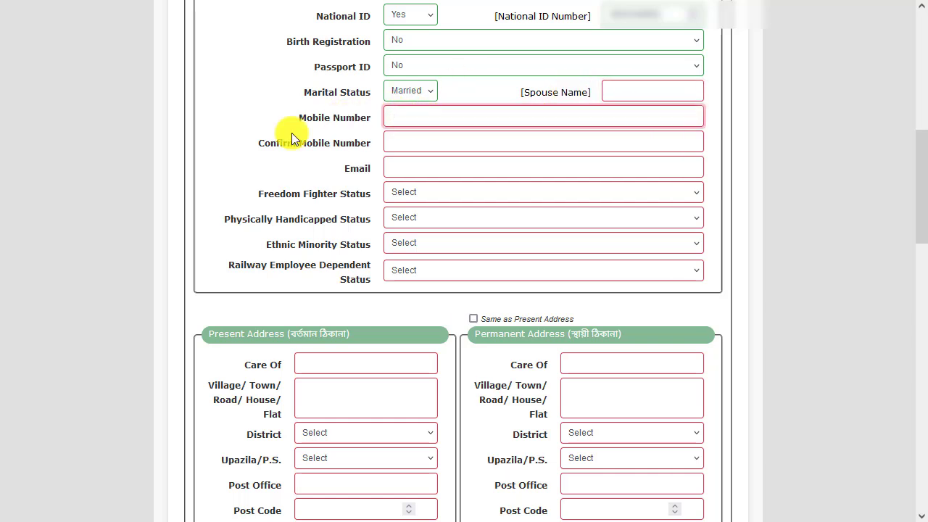
text(017????)
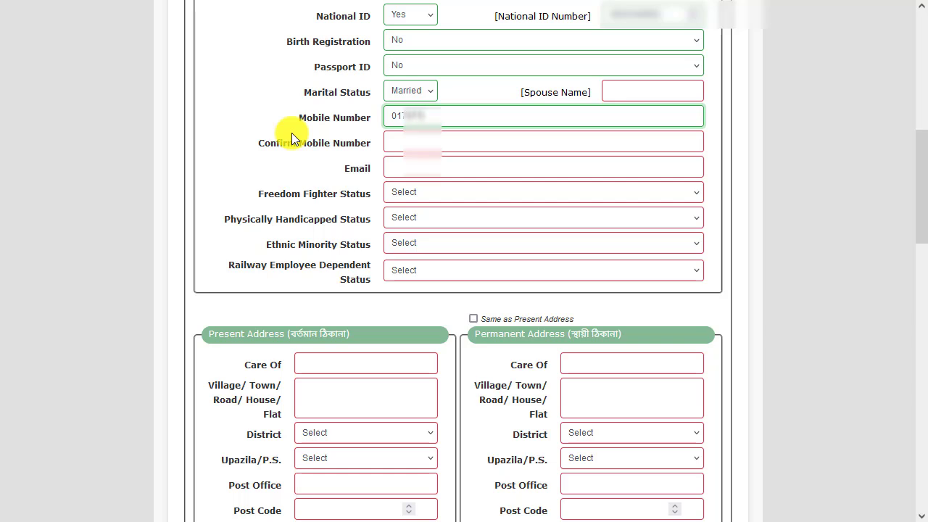
text(???)
click(394, 141)
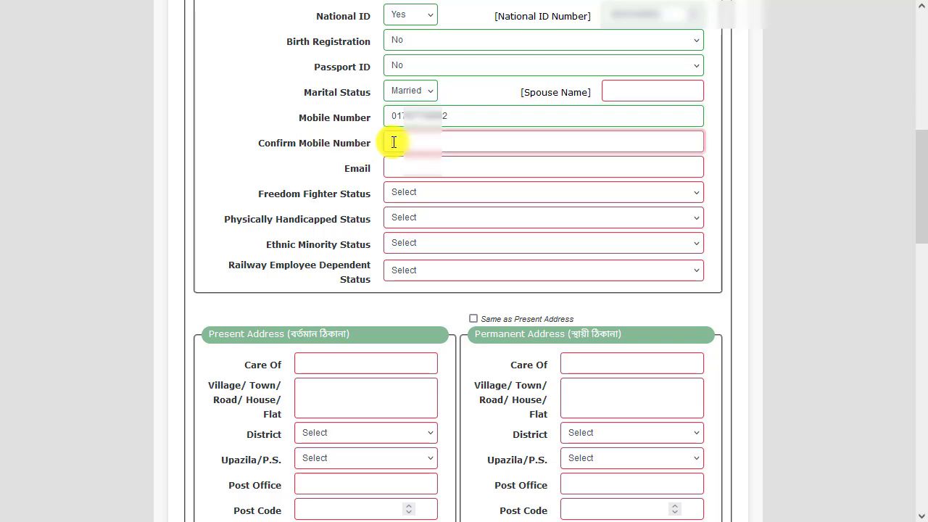
text(01)
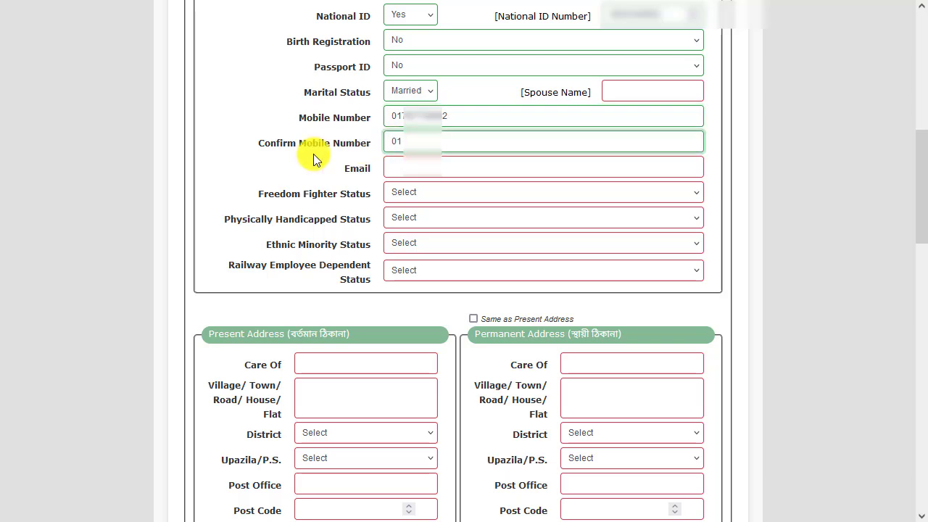
text(7???????2)
Fill in the applicant's e-mail address in the personal details
click(394, 170)
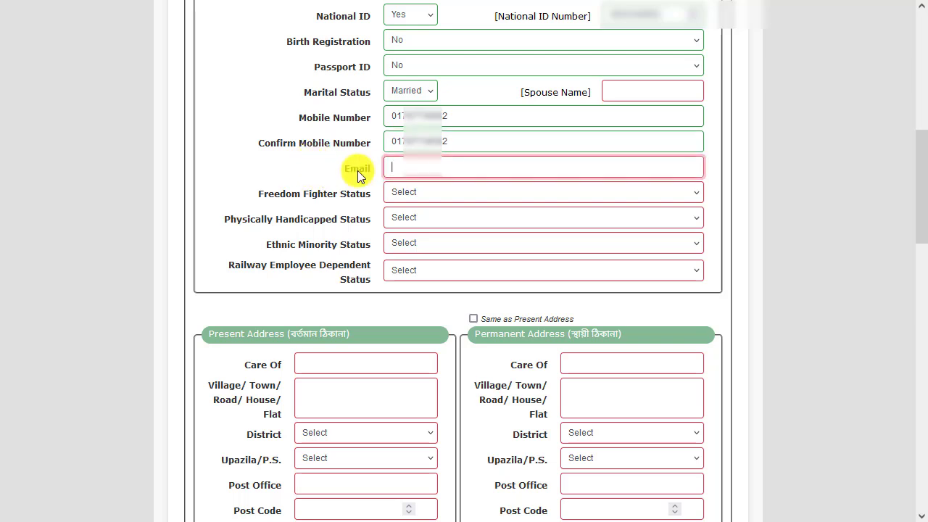
text(szi)
key(BackSpace)
key(BackSpace)
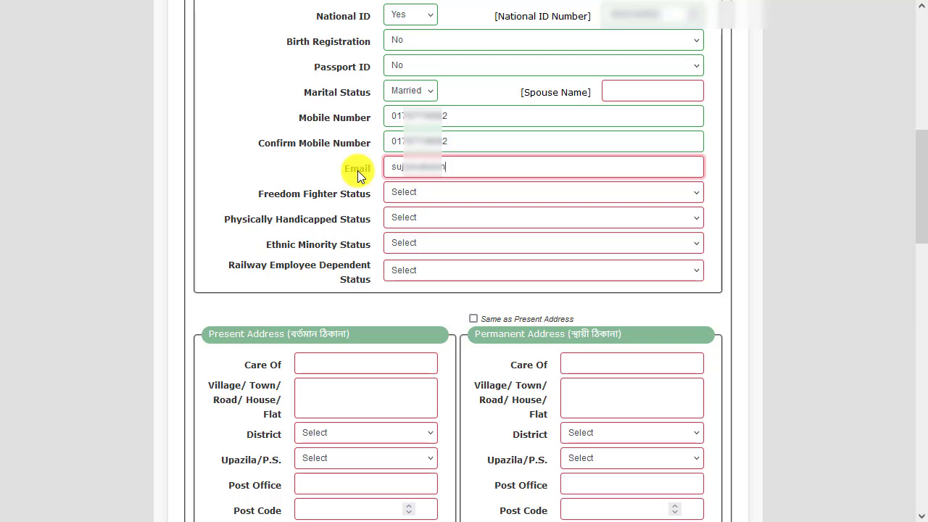
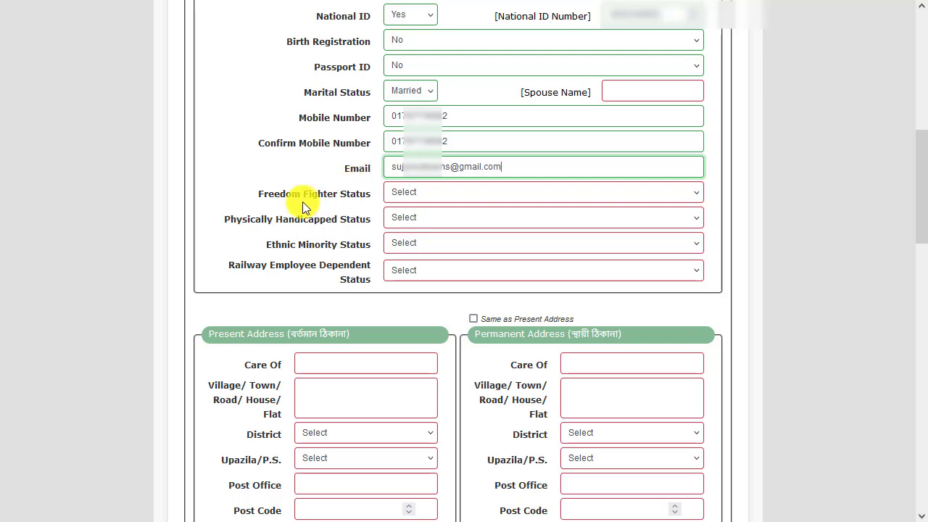
Set Freedom Fighter Status to Not Applicable and Physically Handicapped Status to No
click(398, 193)
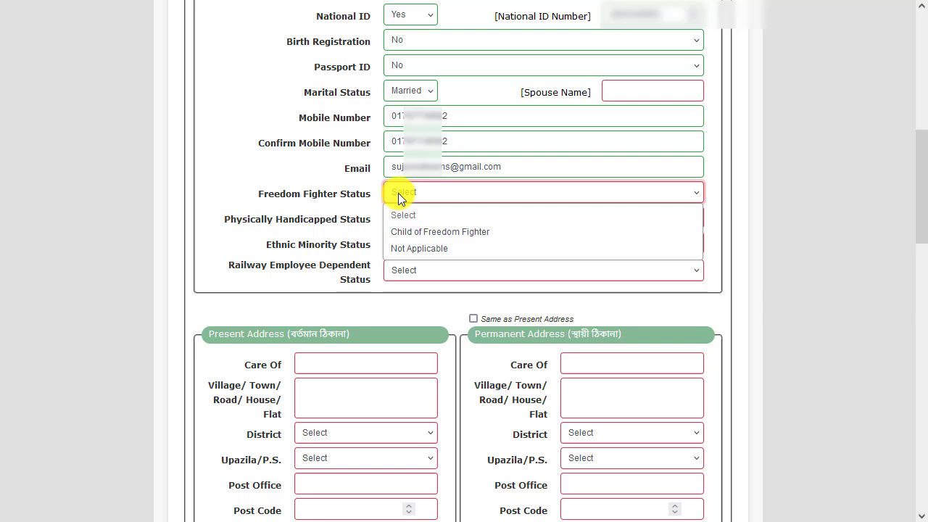
click(409, 248)
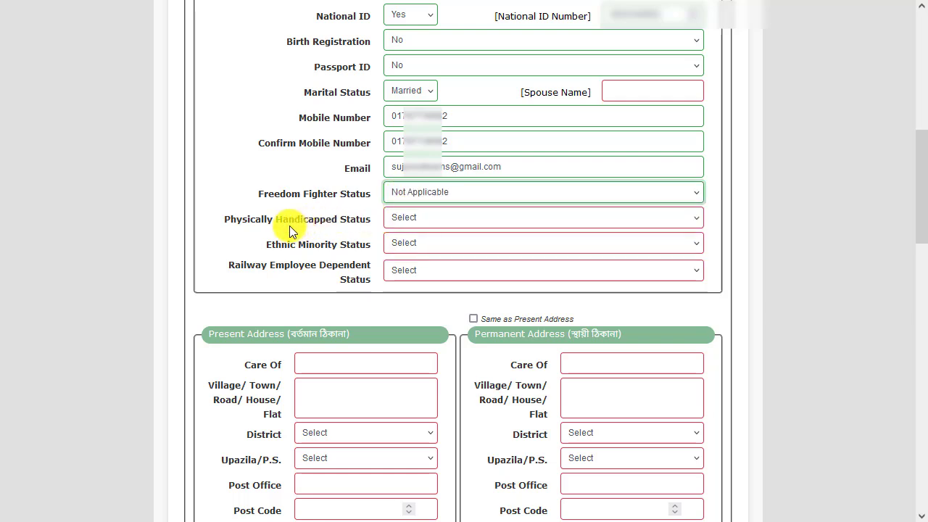
click(401, 220)
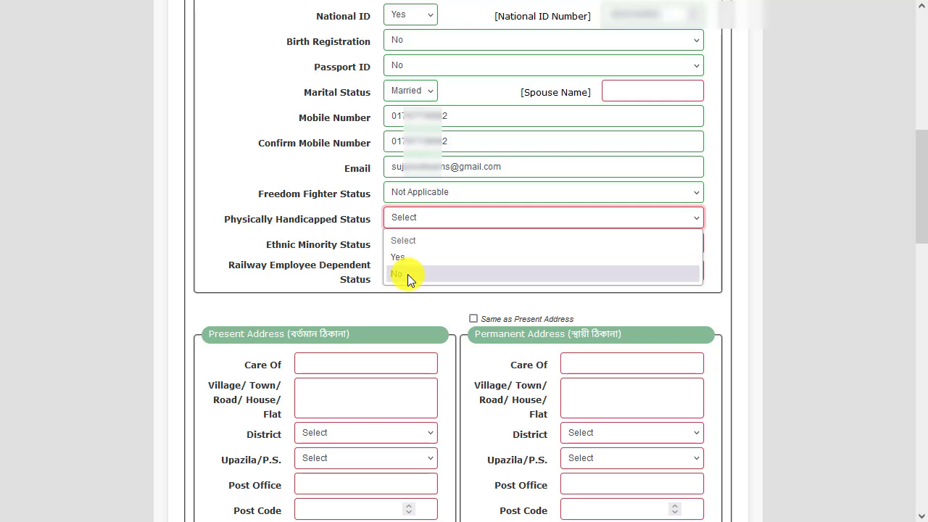
click(407, 274)
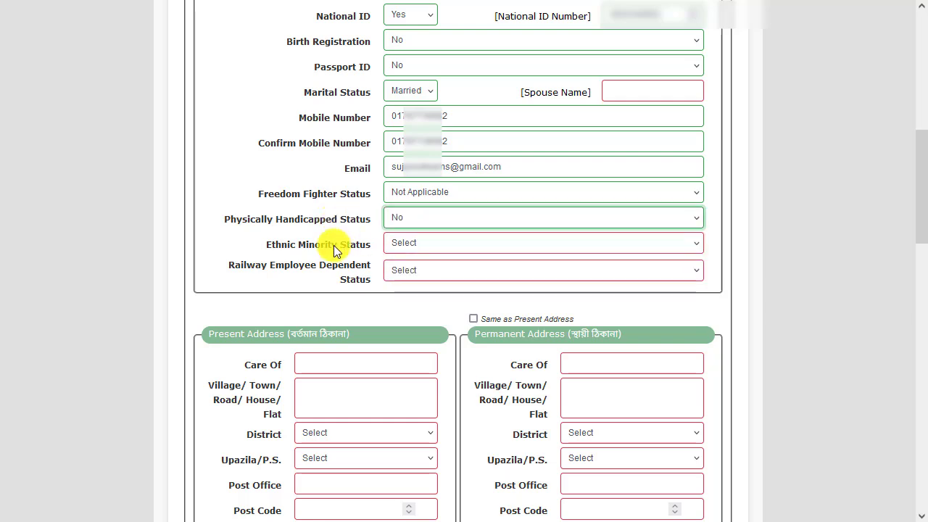
Set Ethnic Minority Status and Railway Employee Dependent Status to No
click(404, 248)
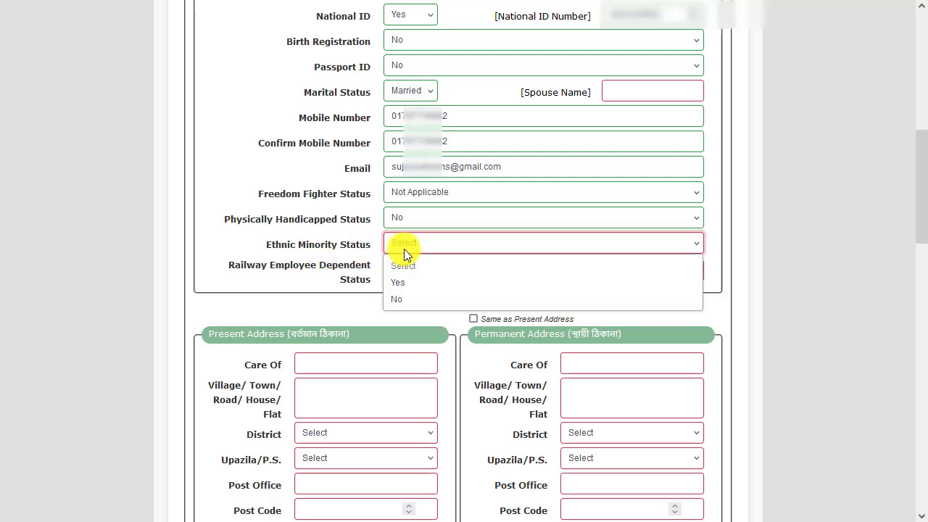
click(404, 299)
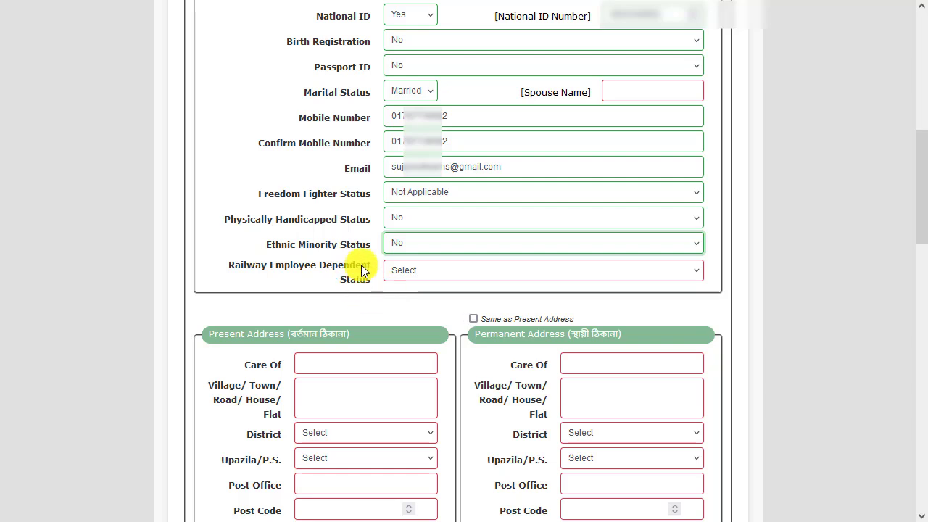
click(404, 276)
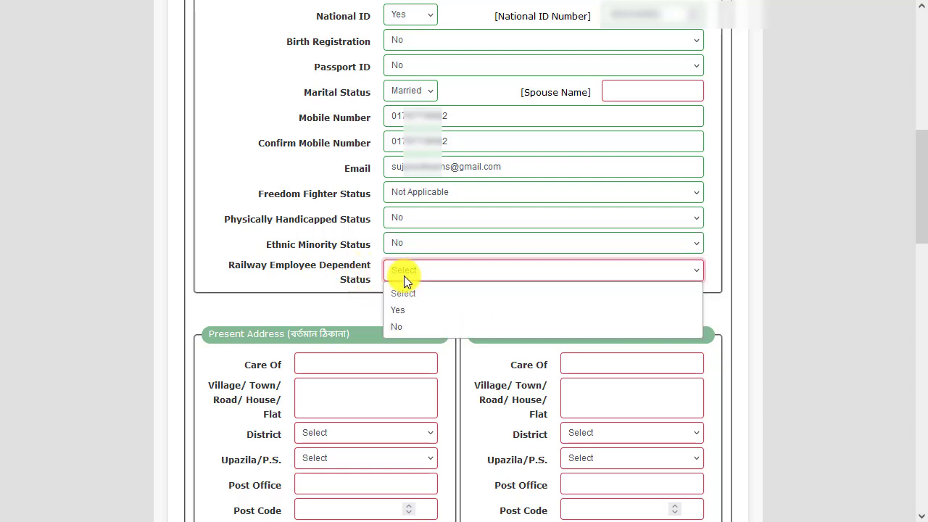
click(410, 327)
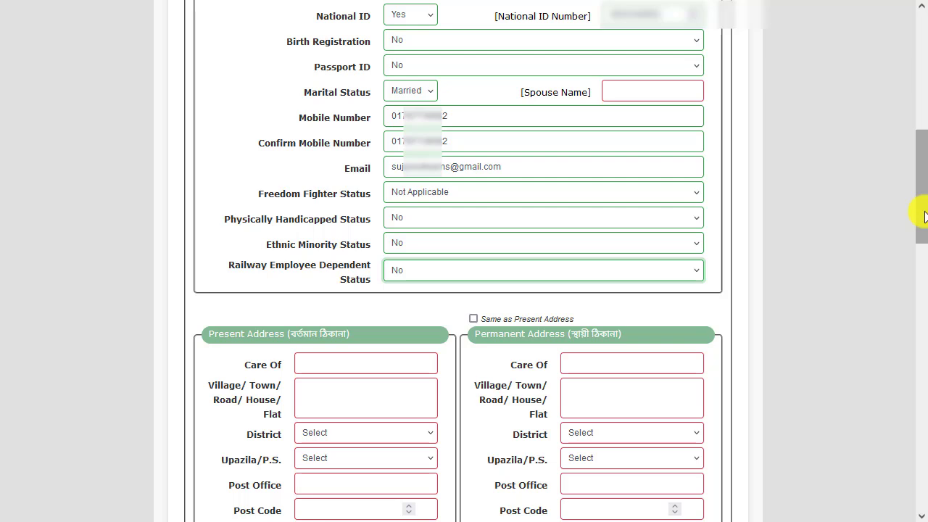
Enter the name of the care-of person in the applicant's present address
scroll(456, 164, down, 4)
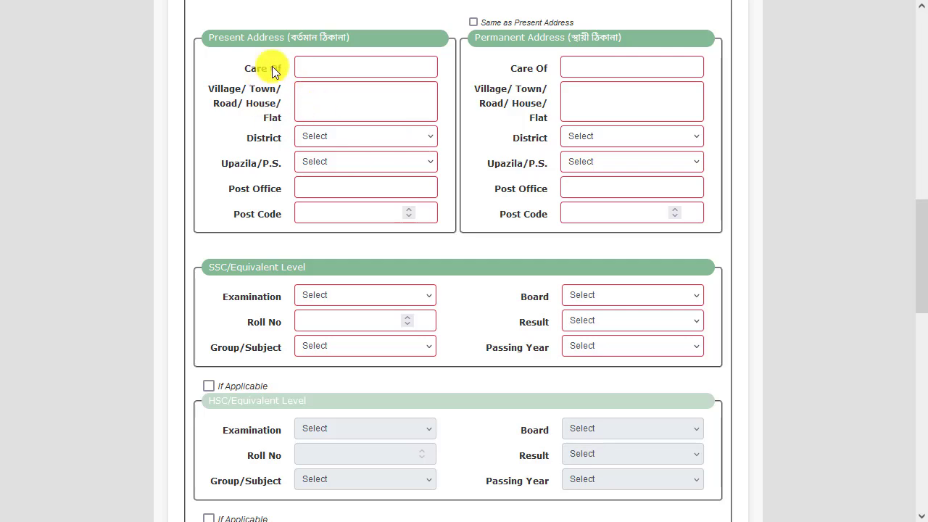
click(336, 63)
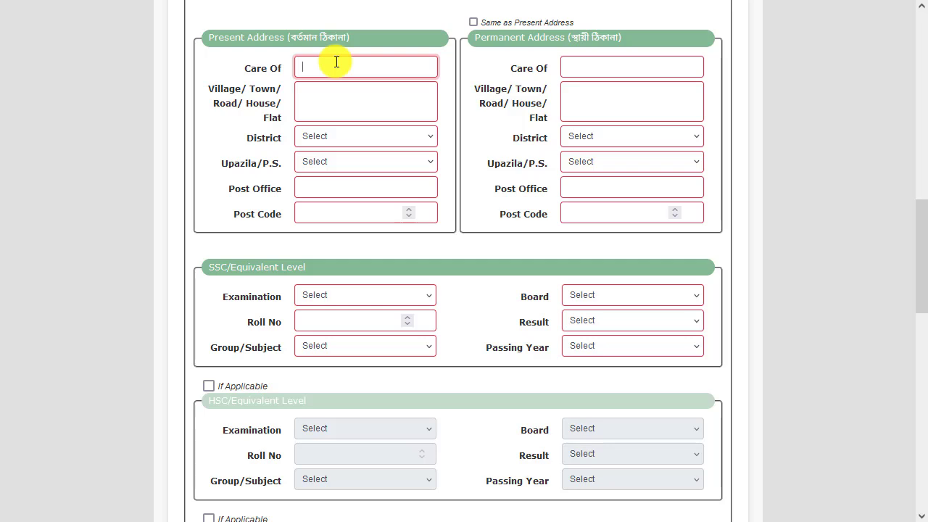
text(TAJMUL)
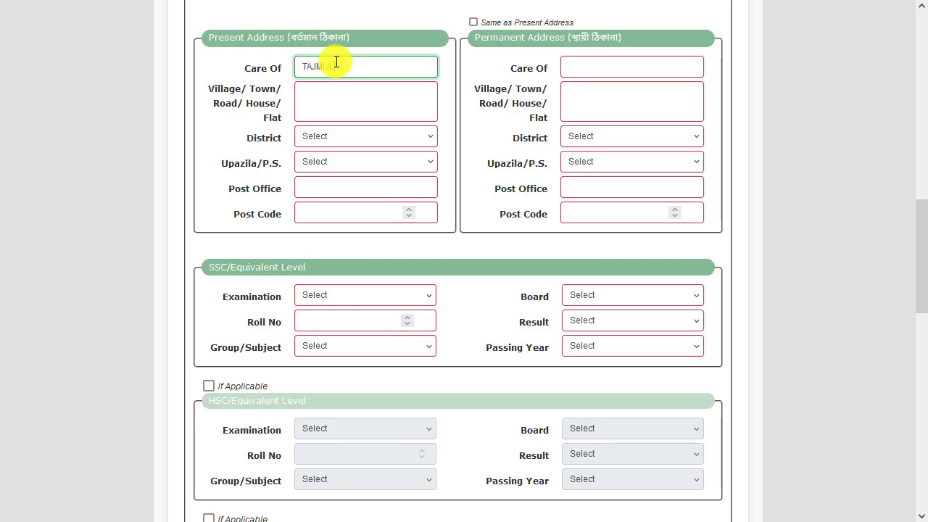
Enter the applicant's full village and road address in the present address section
click(315, 108)
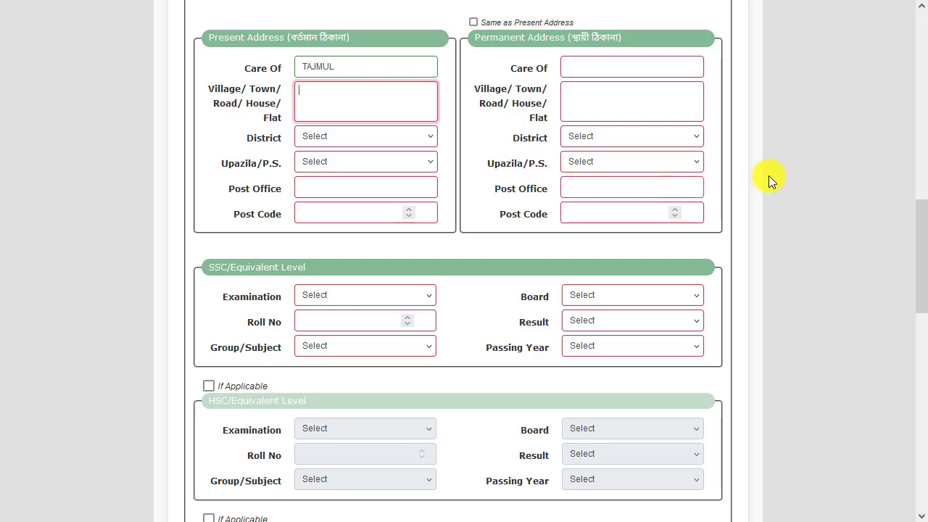
text(ra)
key(BackSpace)
key(BackSpace)
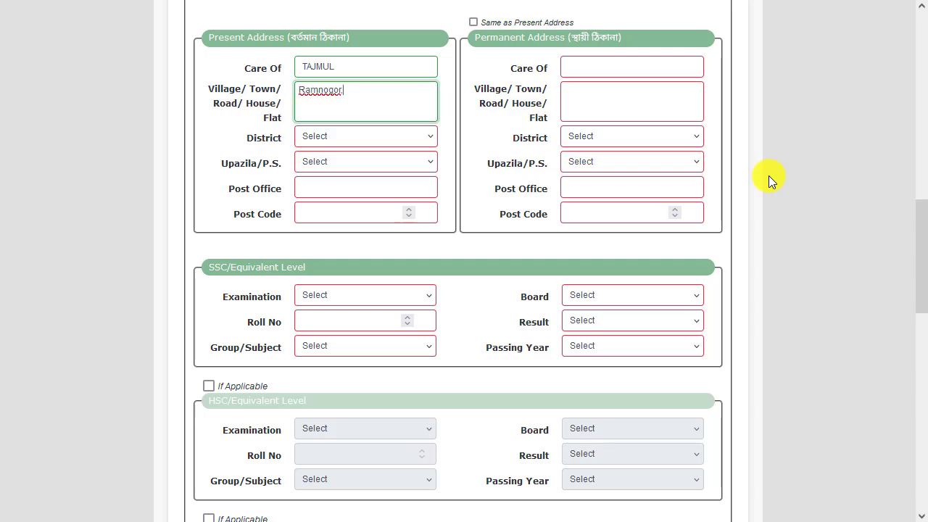
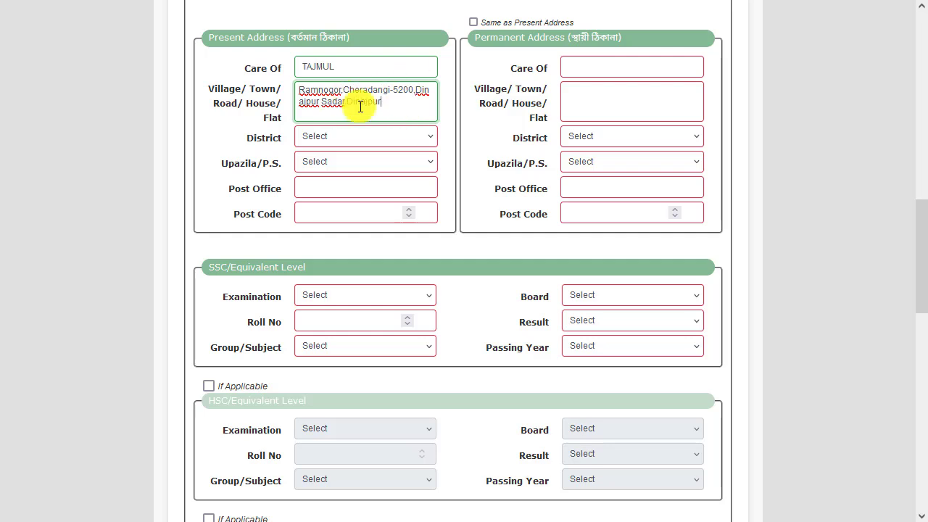
Choose the applicant's district and upazila for the present address
click(311, 142)
scroll(324, 246, down, 2)
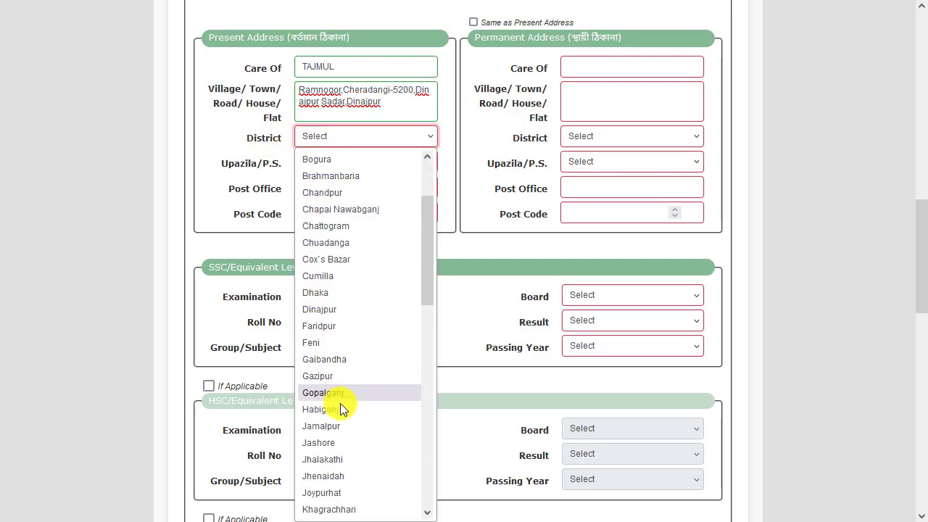
click(342, 311)
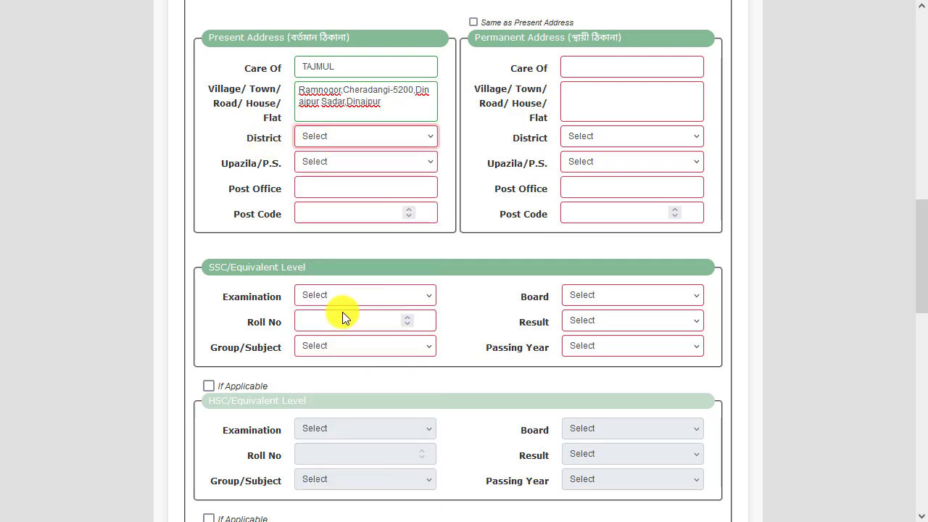
click(326, 161)
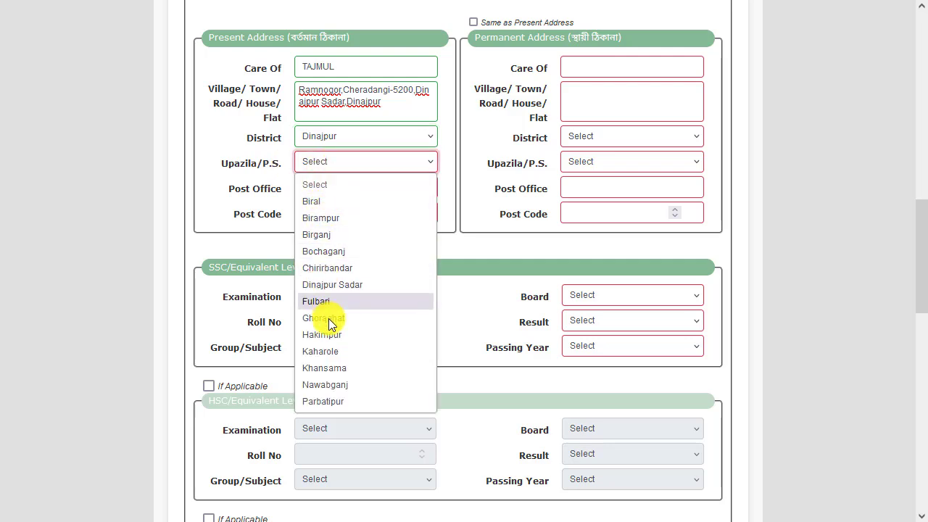
click(335, 286)
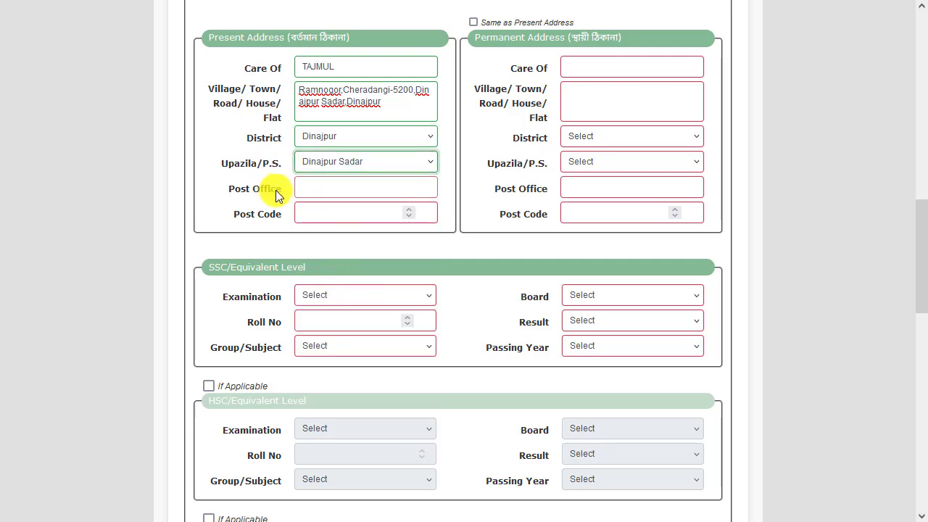
Enter the applicant's post office and post code in the present address section
click(297, 188)
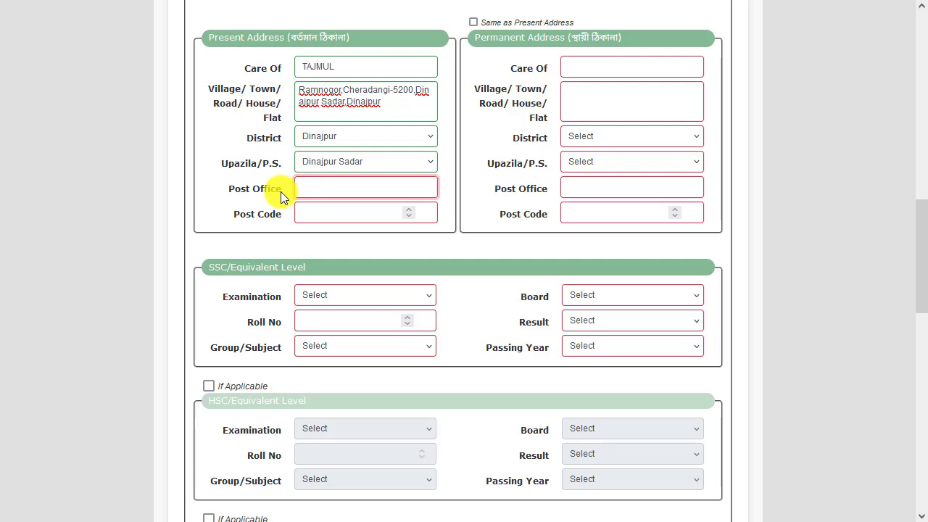
text(Chera)
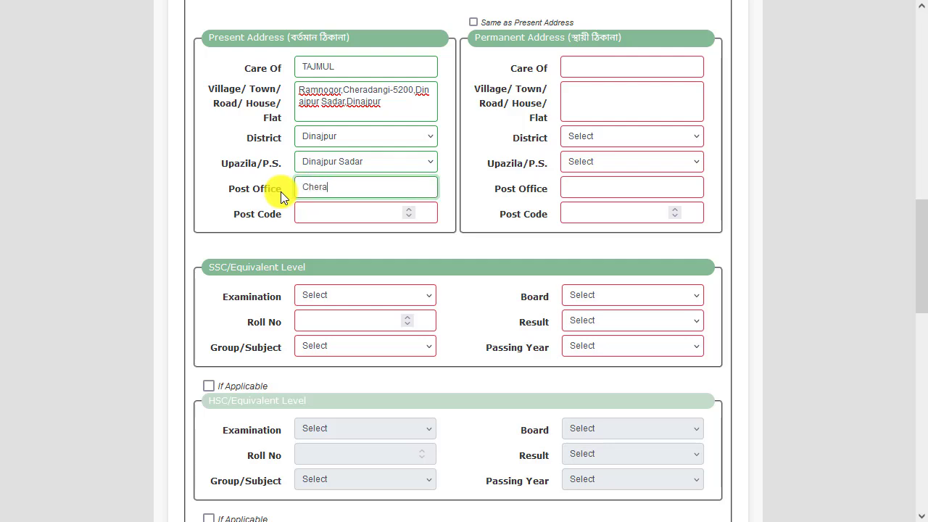
text(dangi)
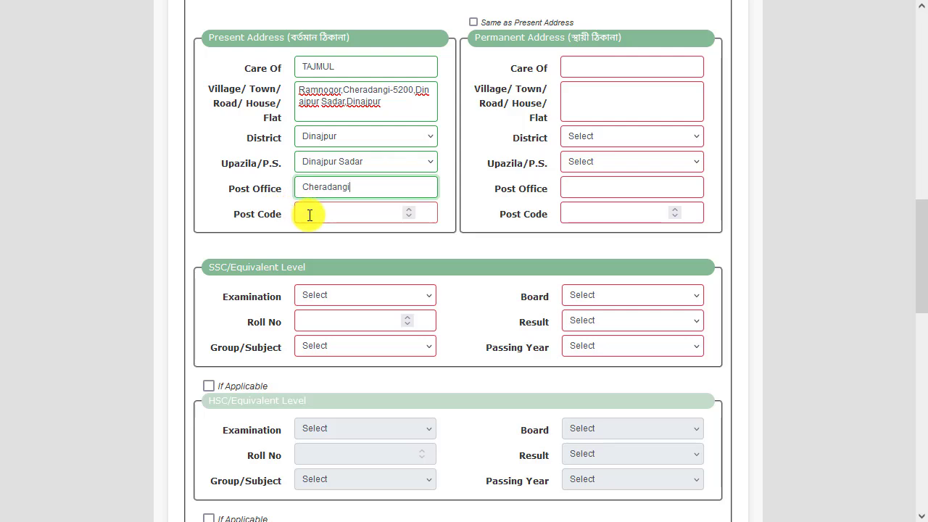
click(309, 215)
text(5200)
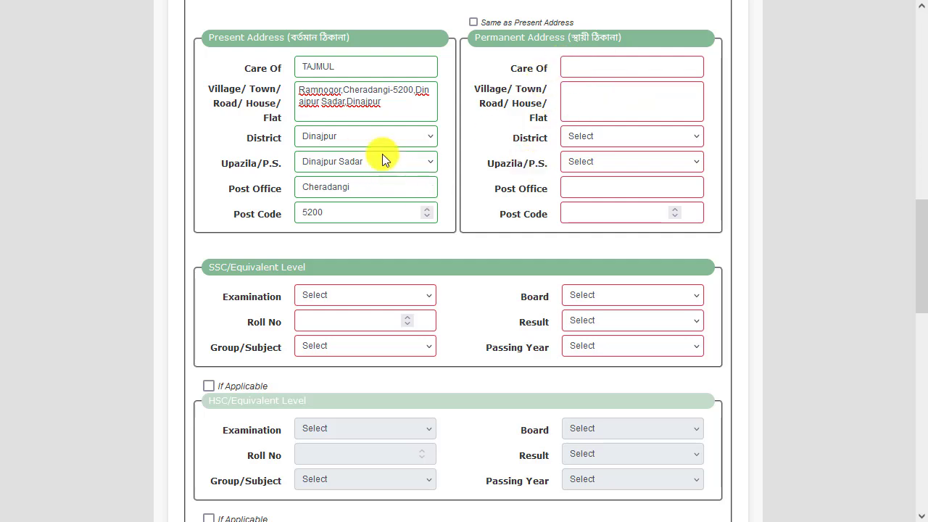
Set the permanent address to be the same as the present address
click(612, 65)
click(608, 98)
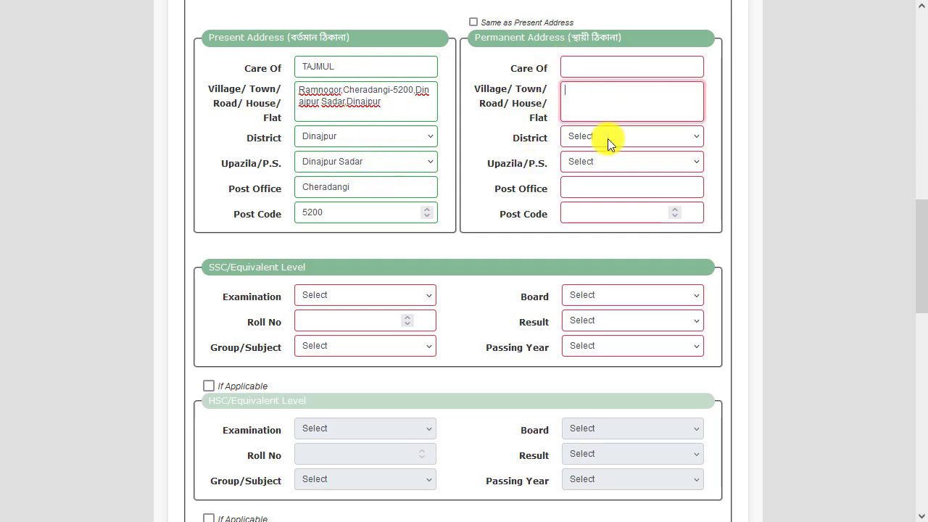
click(608, 139)
click(750, 138)
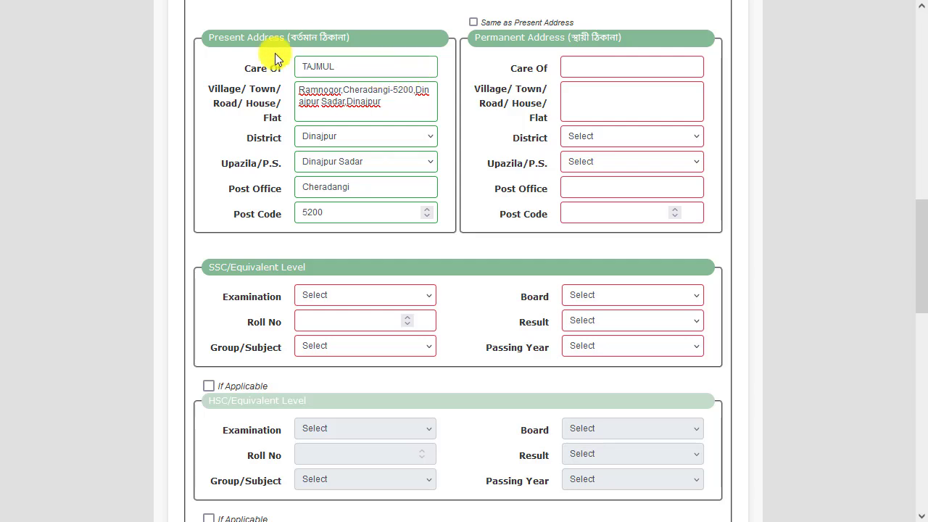
click(473, 23)
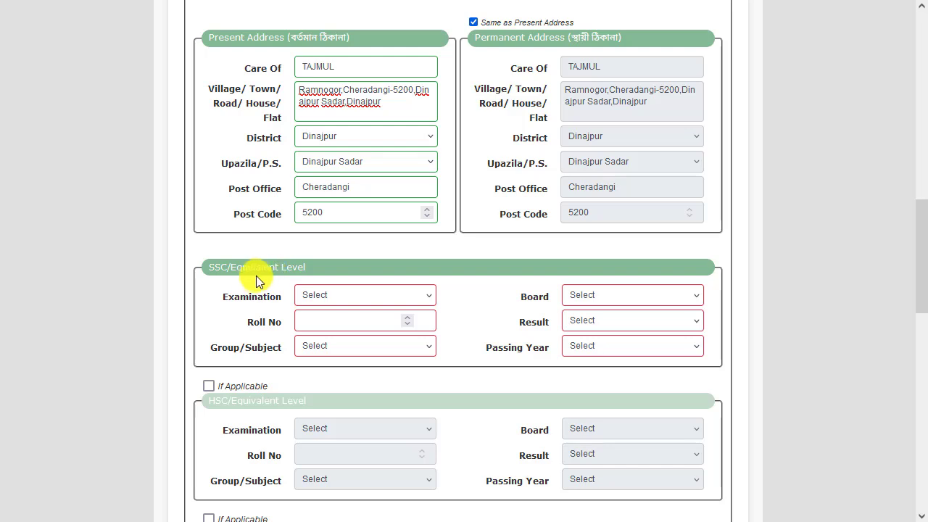
Set the SSC/Equivalent Level examination to S.S.C and its board to Dinajpur
click(319, 295)
click(318, 336)
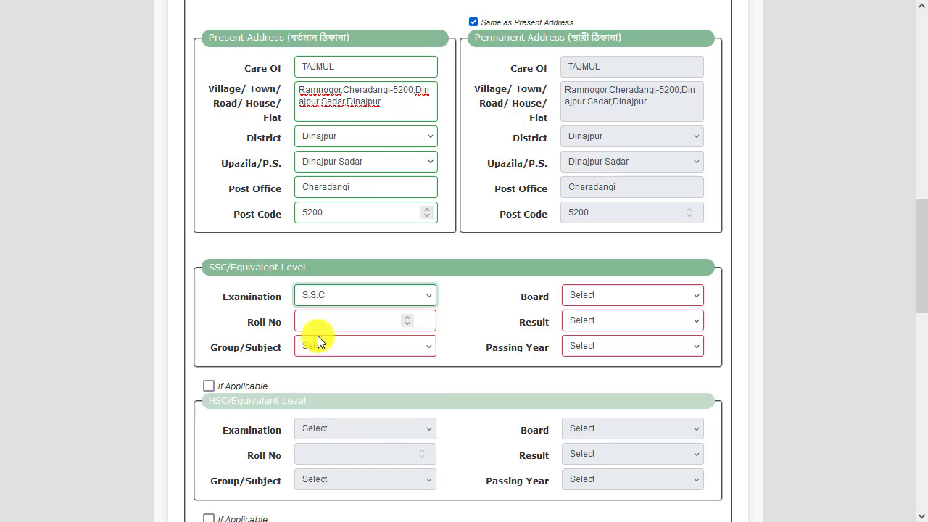
click(337, 299)
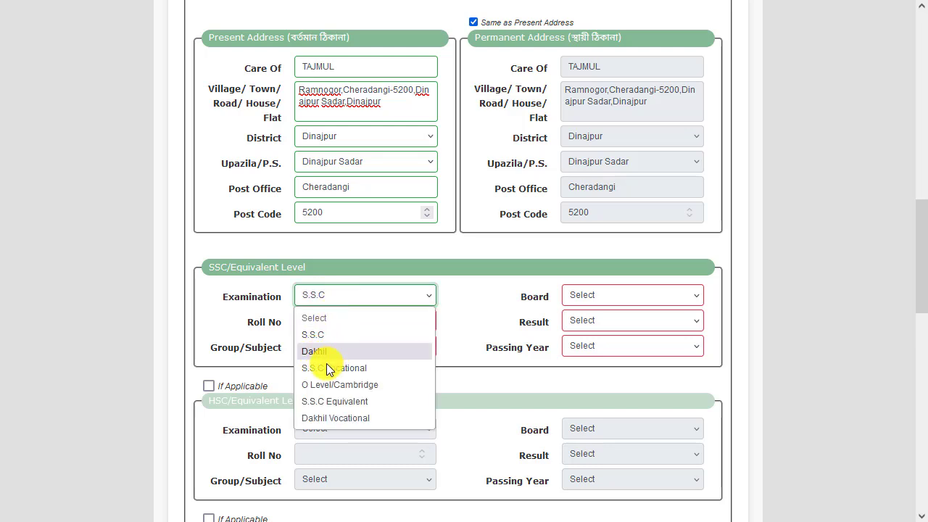
click(249, 296)
click(576, 297)
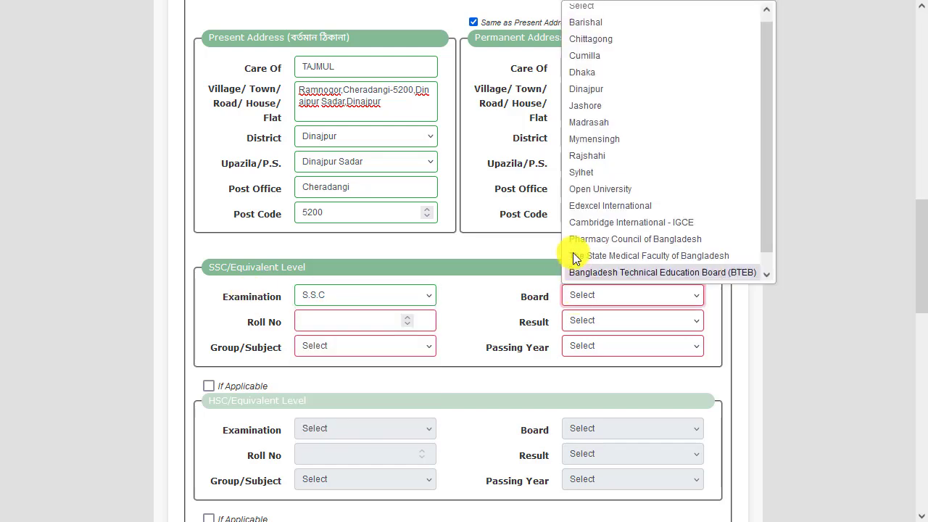
click(577, 99)
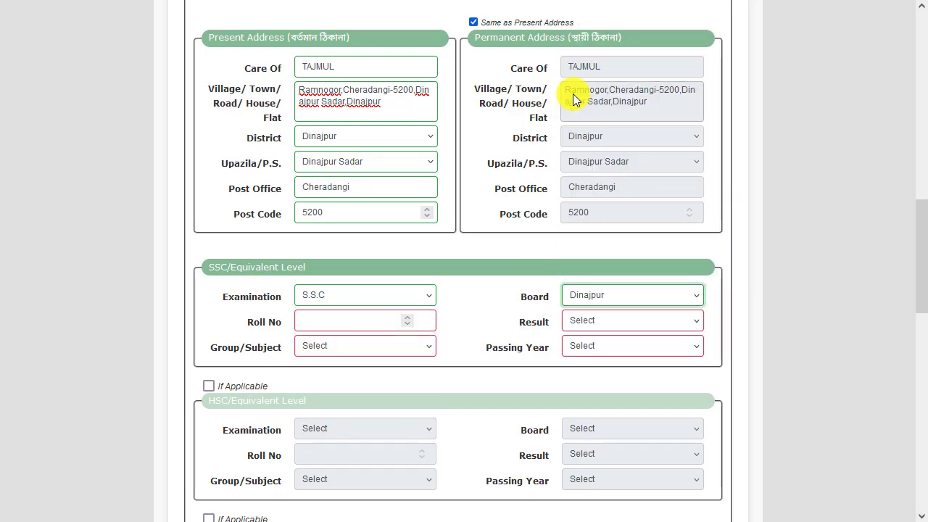
Enter the applicant's SSC roll number and set the result to GPA(out of 5) with 4.59
click(309, 319)
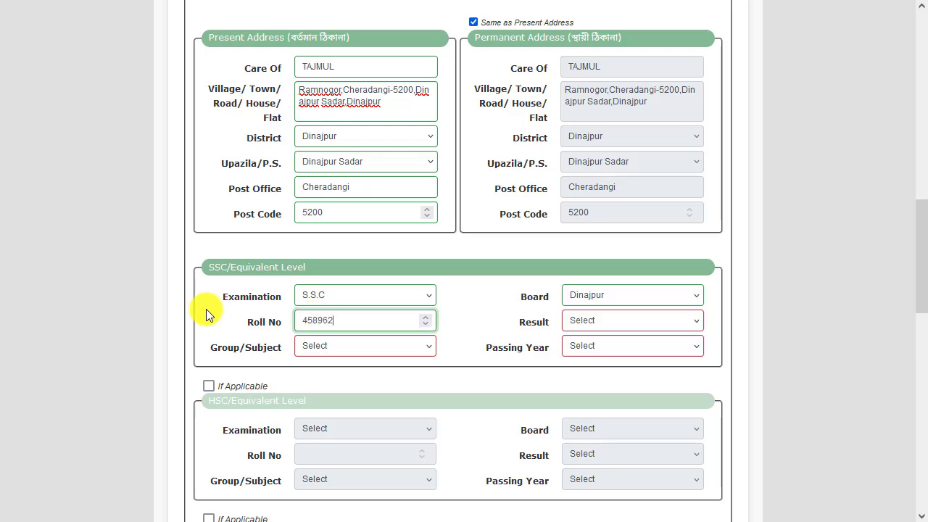
click(573, 321)
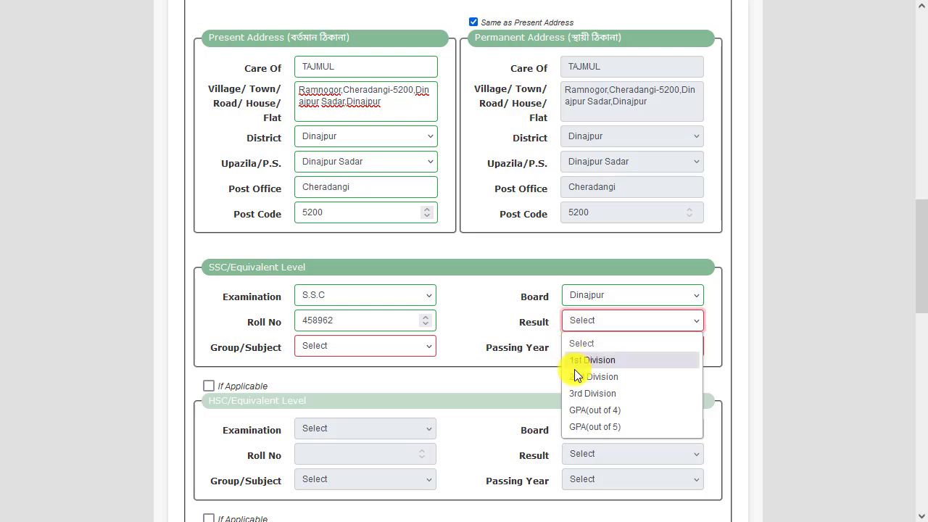
click(604, 429)
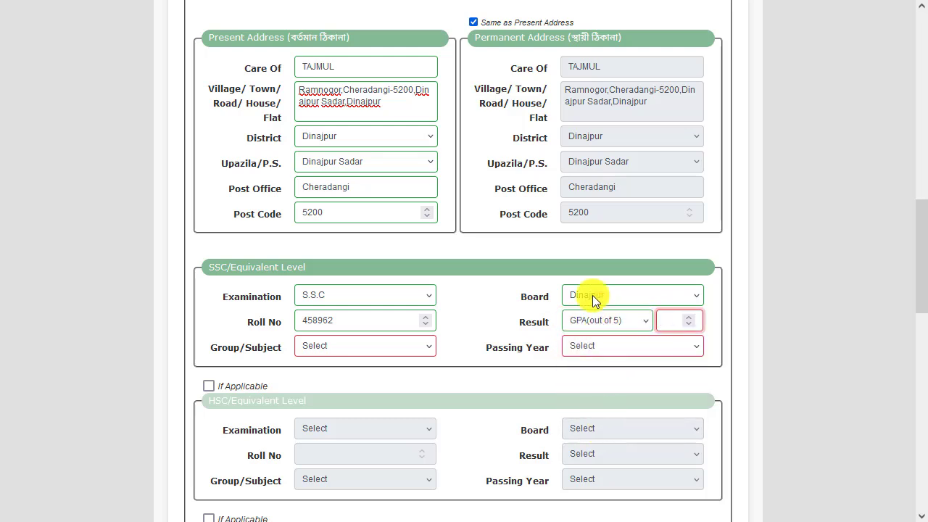
key(Tab)
text(4)
Set the SSC group/subject to Humanities and the passing year to 2015
click(315, 346)
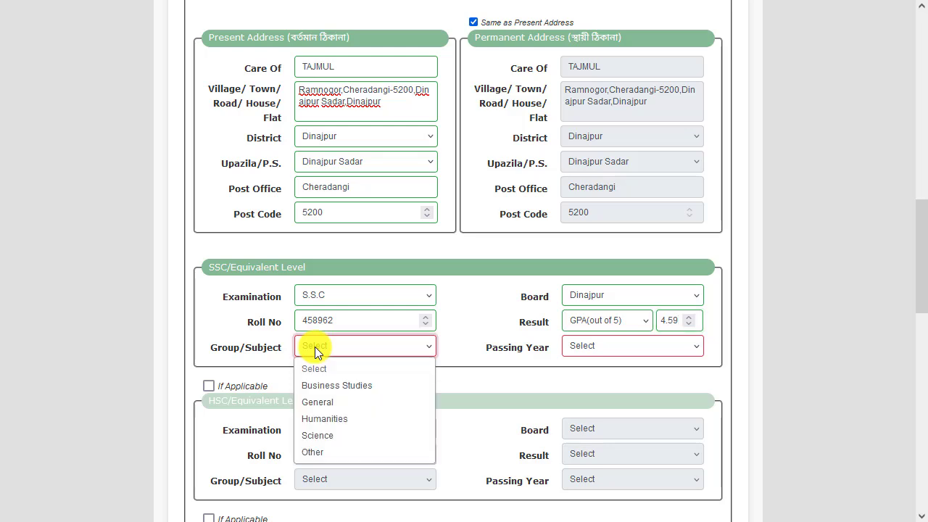
click(343, 420)
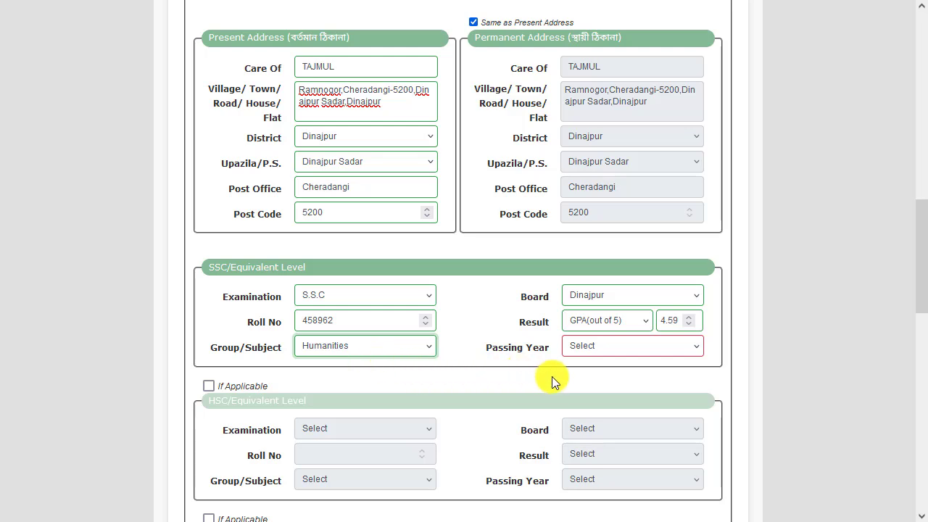
click(581, 350)
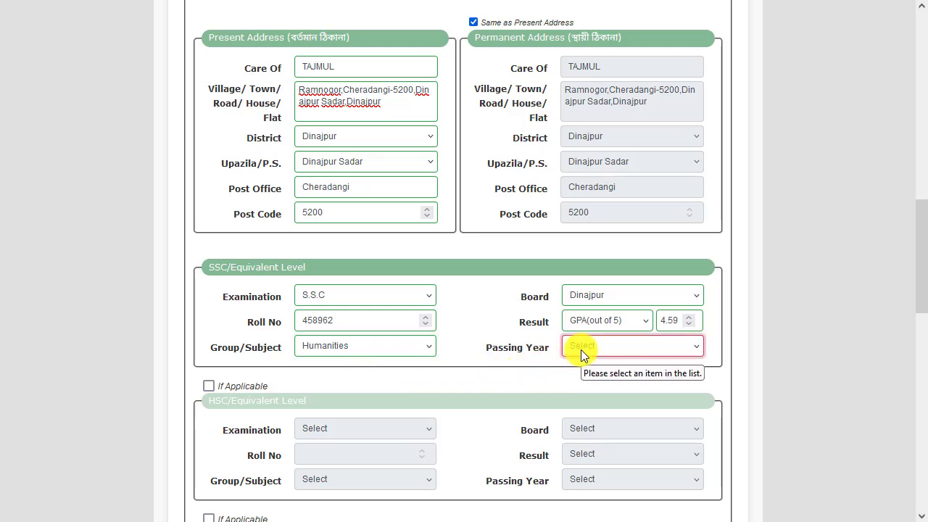
click(584, 255)
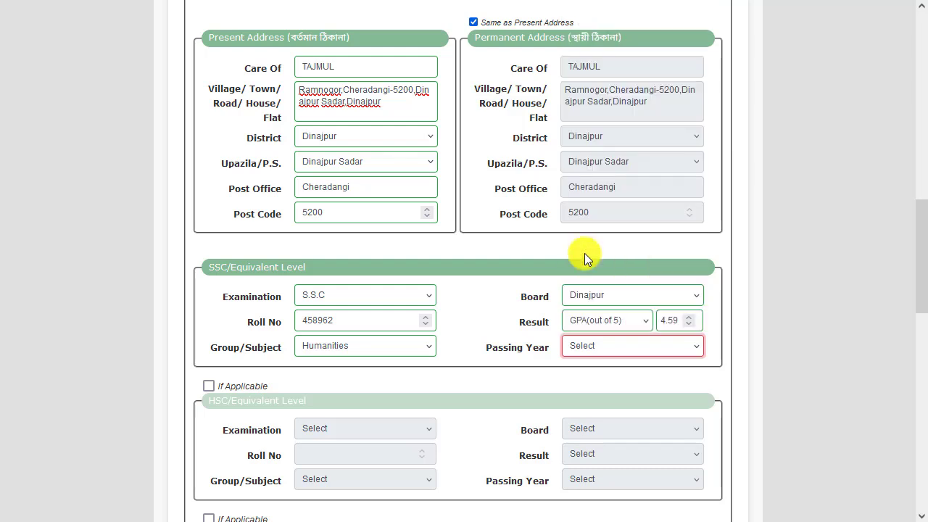
click(483, 293)
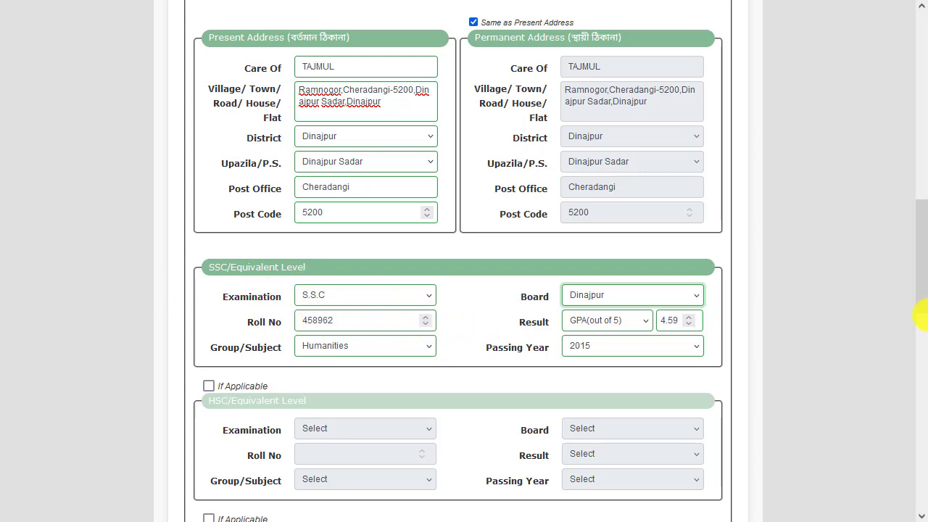
Enter the displayed verification code, then accept the declaration and submit the application form
drag(922, 283, 925, 359)
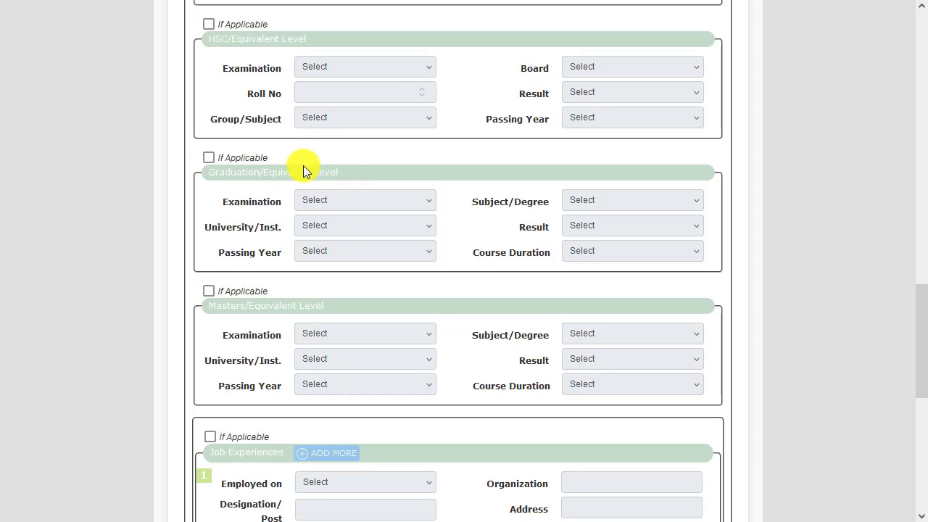
scroll(341, 183, down, 3)
scroll(340, 182, down, 3)
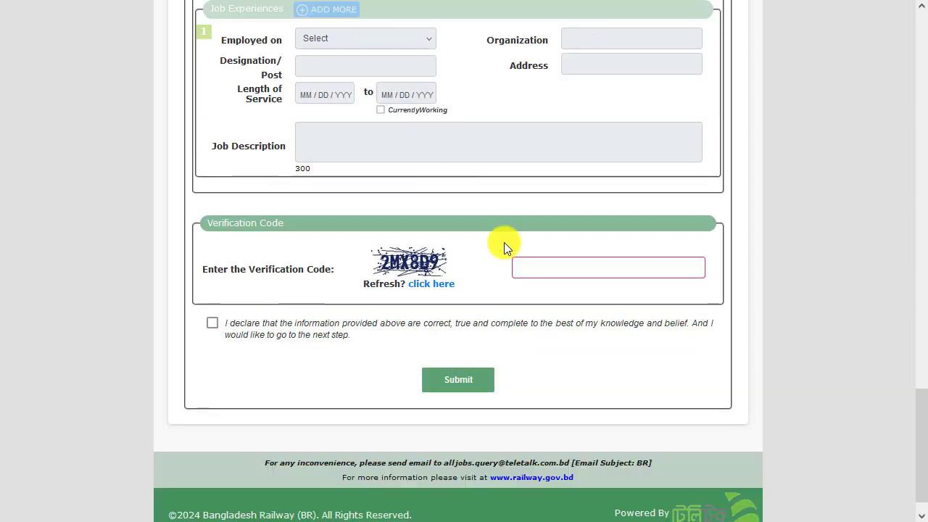
scroll(395, 221, down, 1)
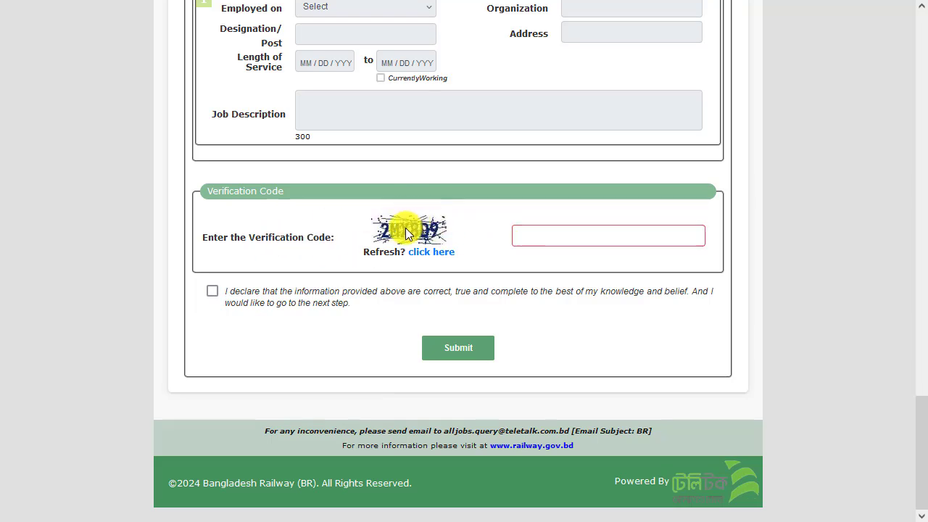
click(549, 233)
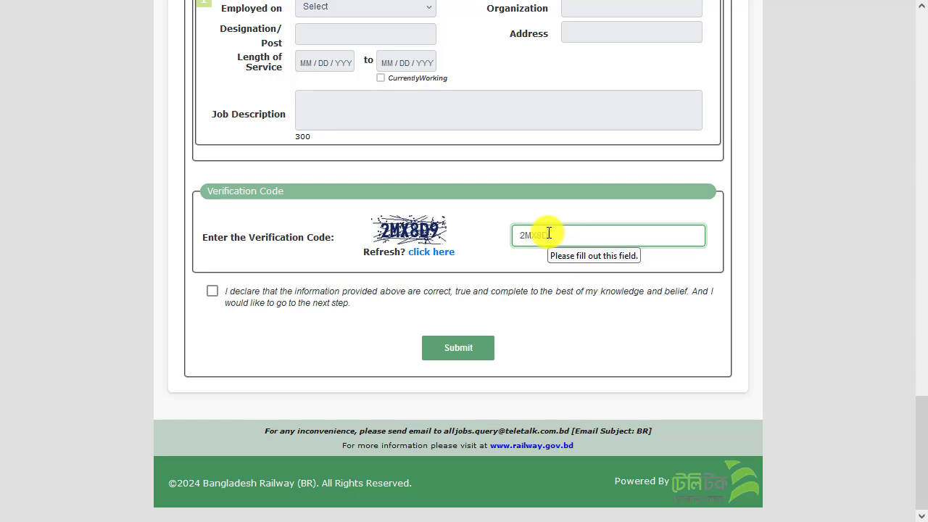
text(X8D9)
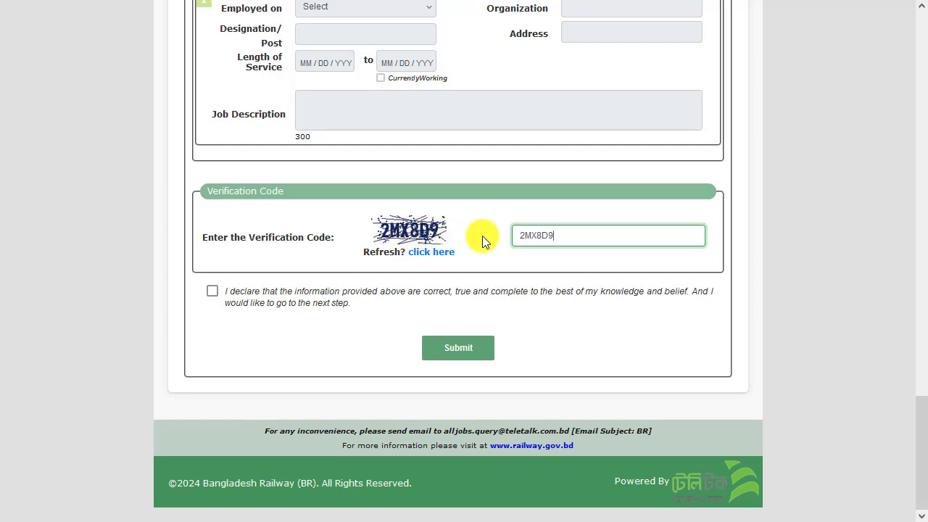
click(213, 291)
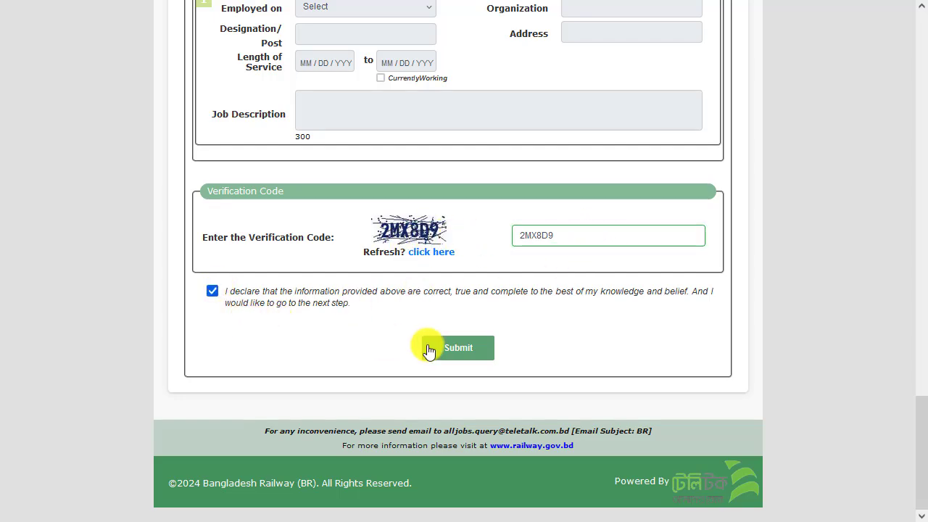
click(461, 350)
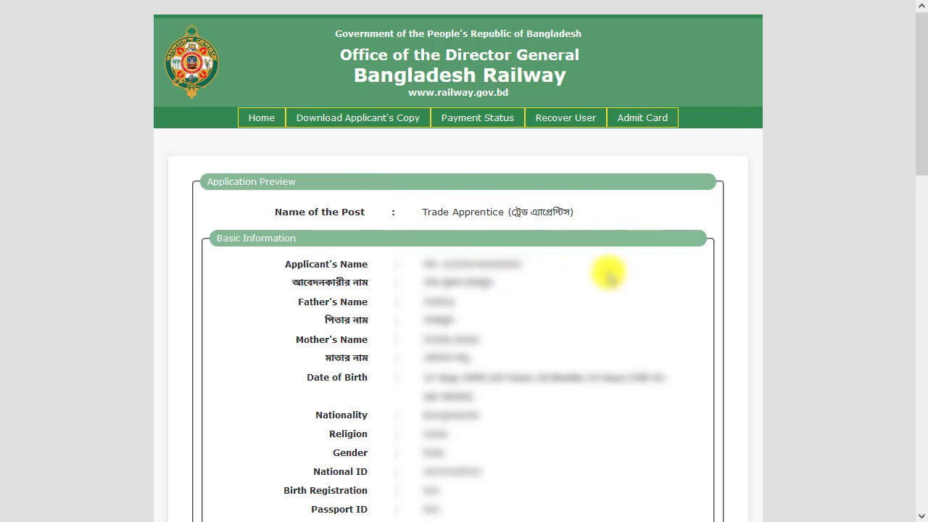
Examine the required pixel dimensions for the photo and signature in the upload section of the application preview
drag(924, 89, 925, 394)
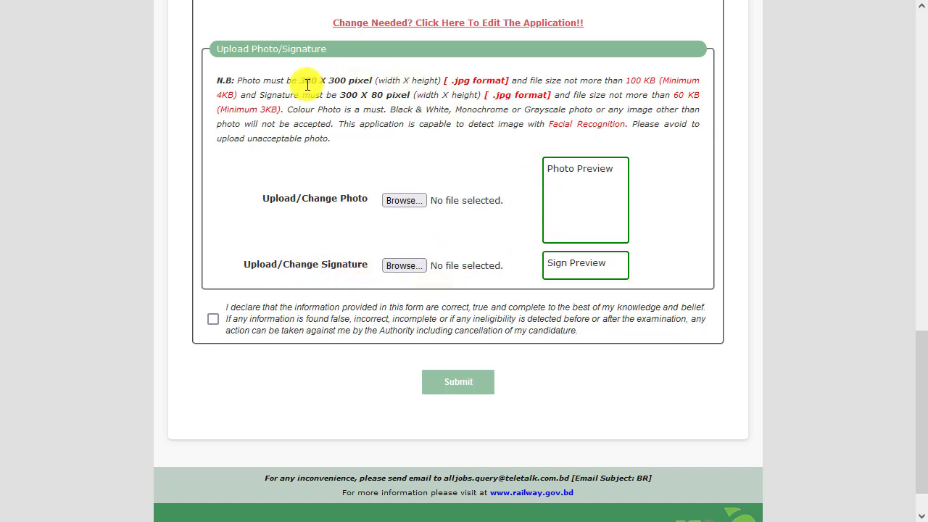
drag(301, 81, 374, 82)
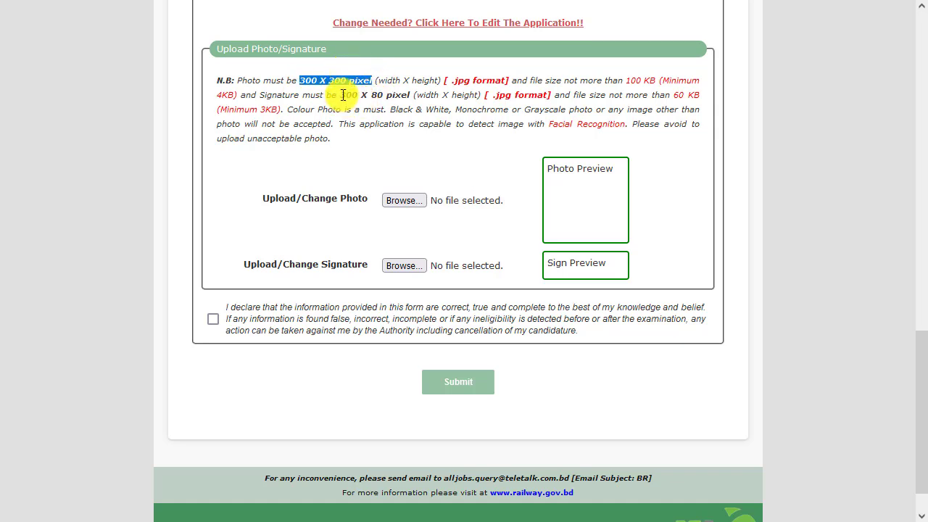
click(350, 95)
drag(340, 95, 400, 95)
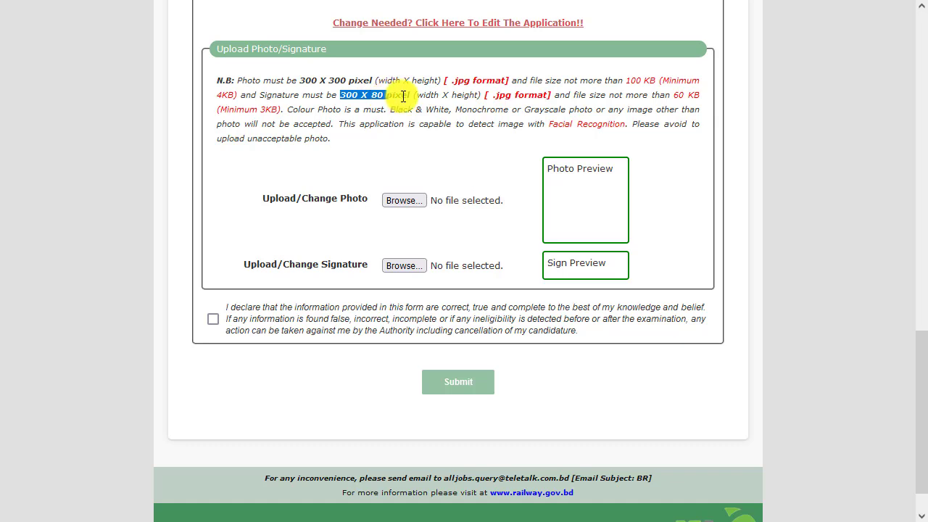
click(414, 96)
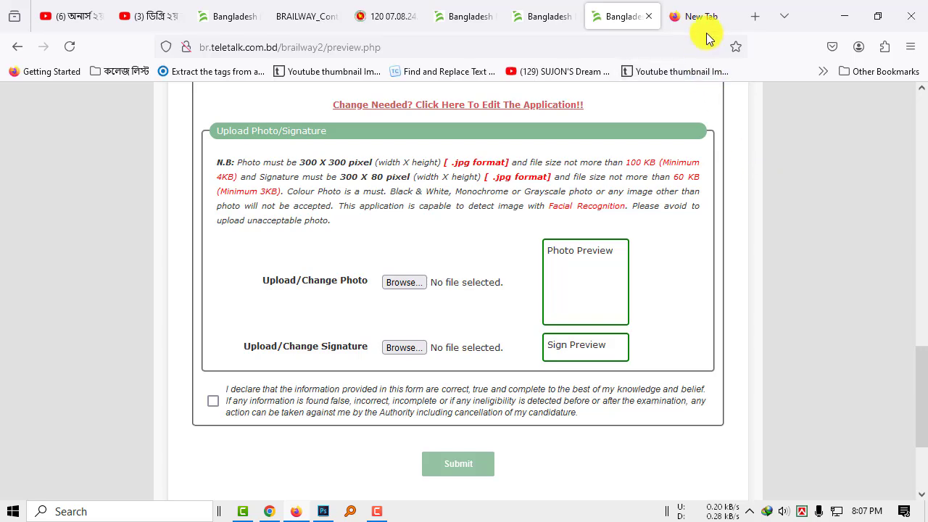
Open the Google home page in a new browser tab and show it full screen
click(705, 18)
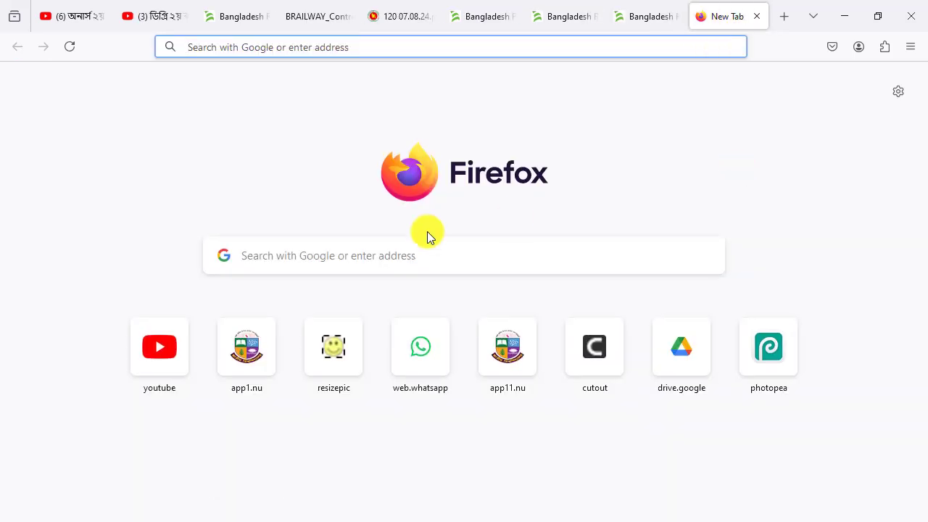
click(377, 255)
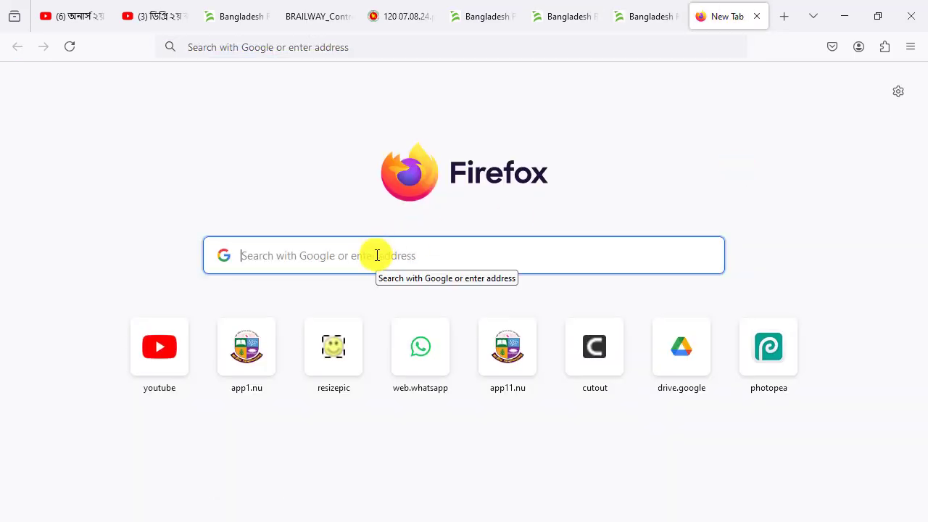
text(go)
key(Return)
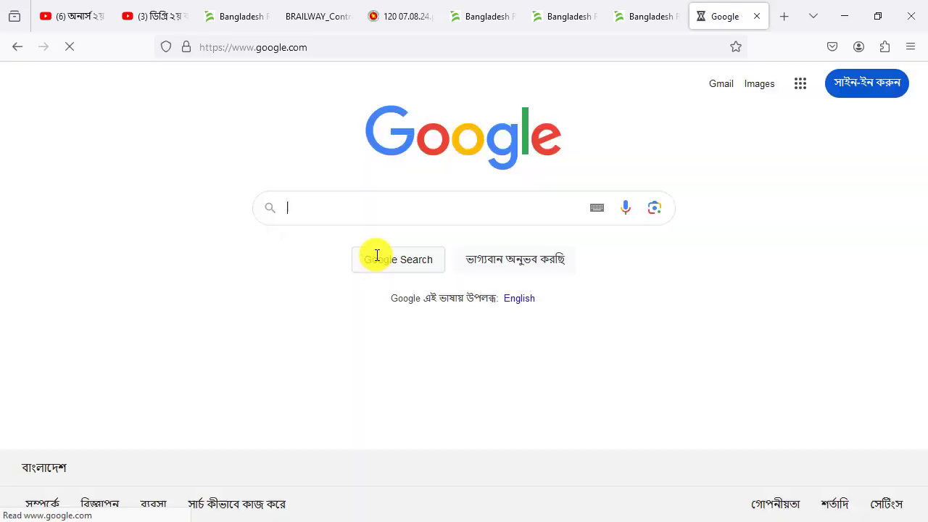
key(F11)
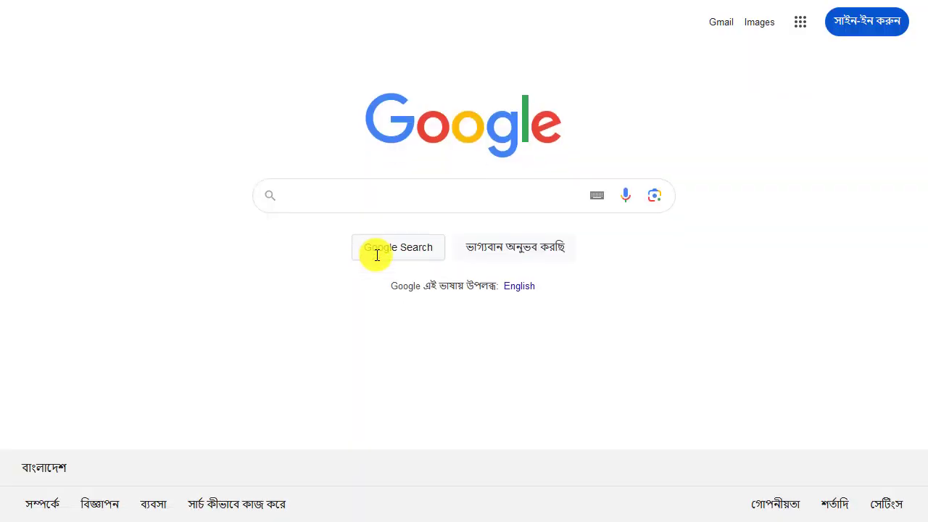
Search Google for "resize pic" and open the ResizePic website from the results
text(resi)
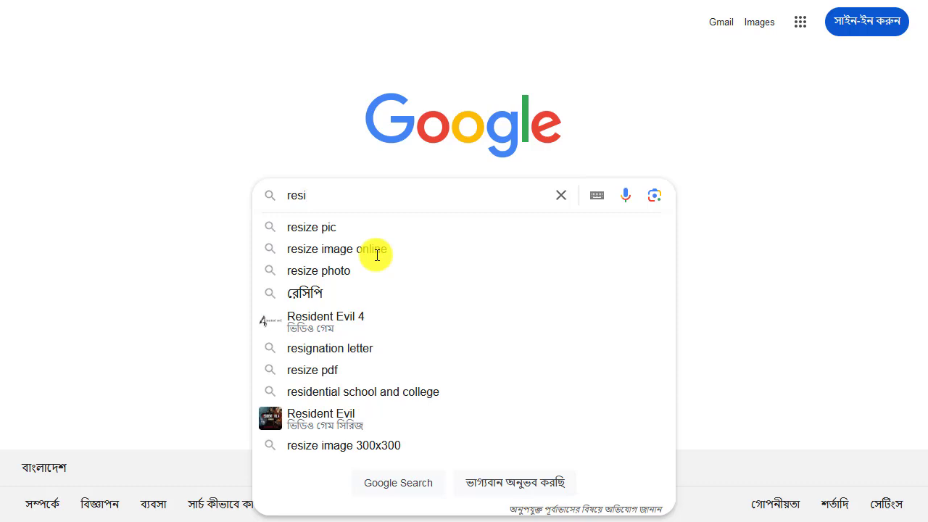
click(334, 228)
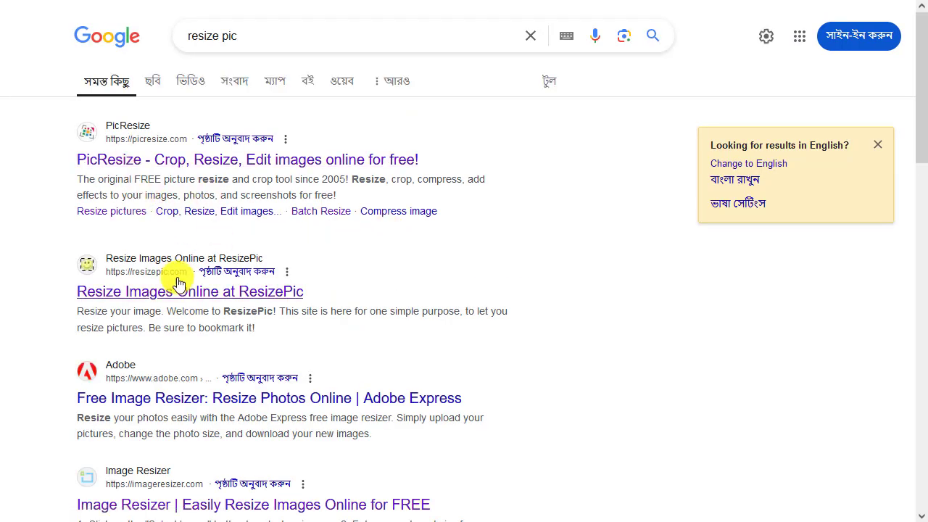
click(97, 286)
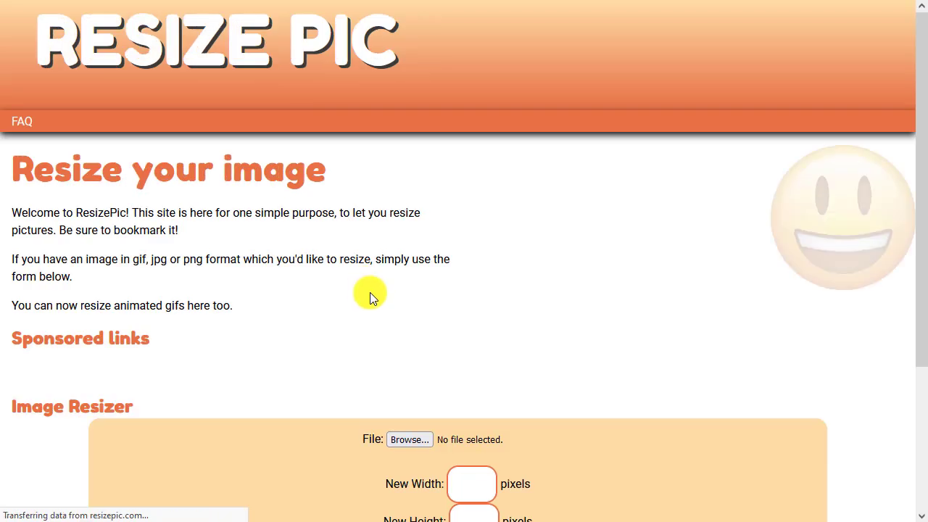
Choose passport size images.jpg from the Desktop as the file for the Image Resizer
scroll(585, 190, down, 2)
scroll(584, 190, down, 3)
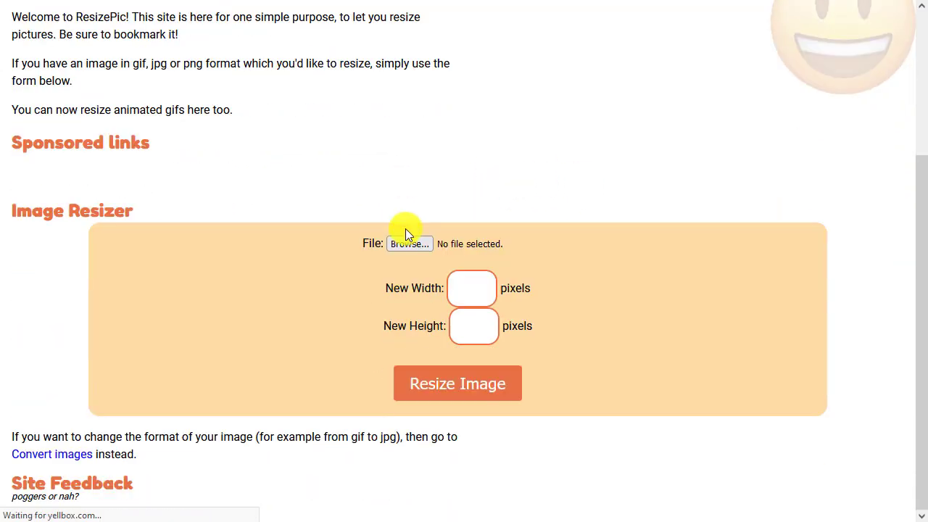
click(420, 244)
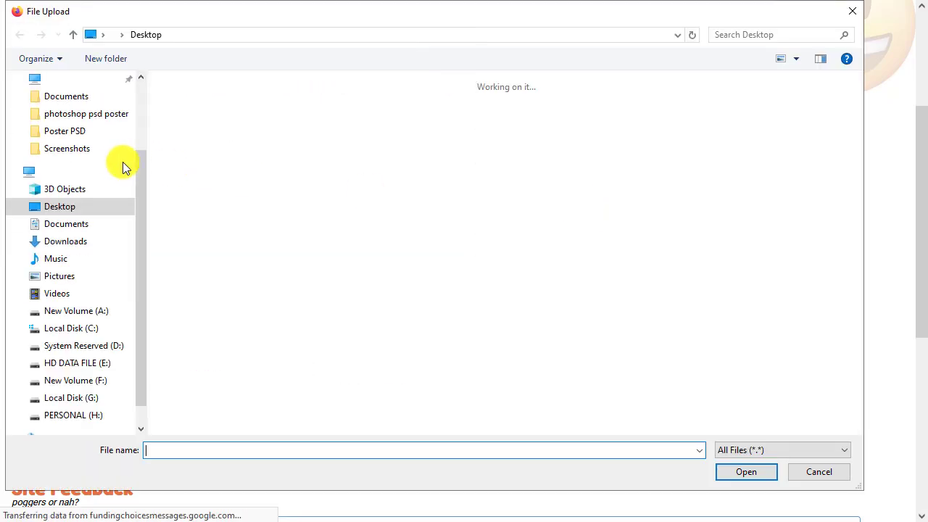
click(95, 206)
scroll(655, 282, down, 10)
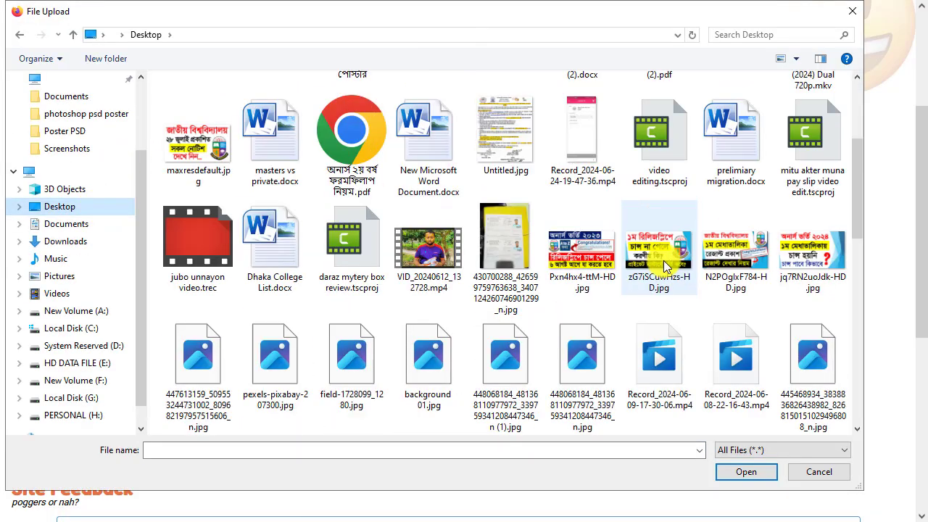
scroll(595, 330, up, 4)
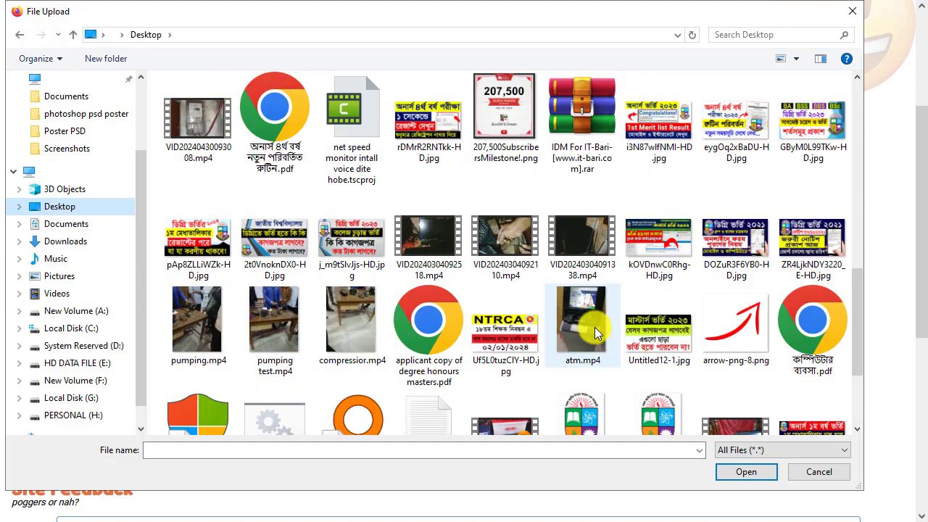
scroll(859, 304, down, 1)
drag(859, 304, 849, 222)
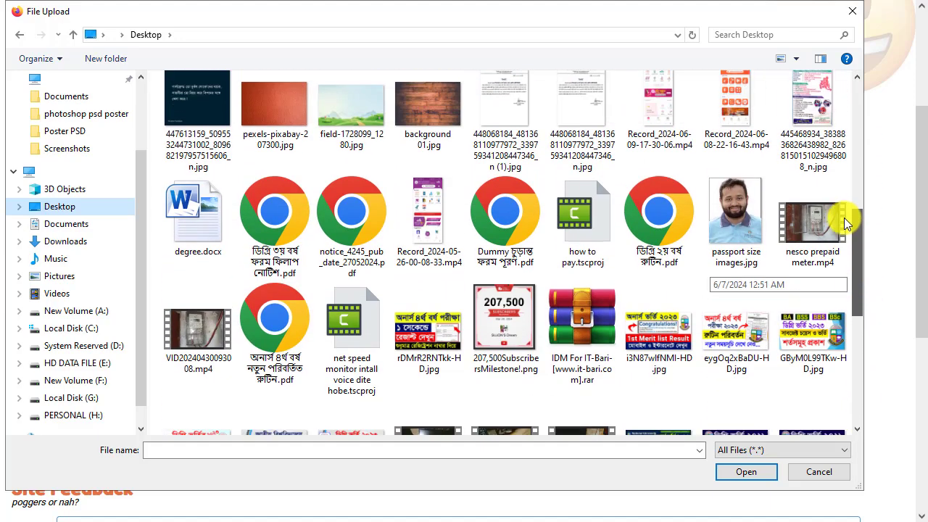
click(736, 221)
click(746, 471)
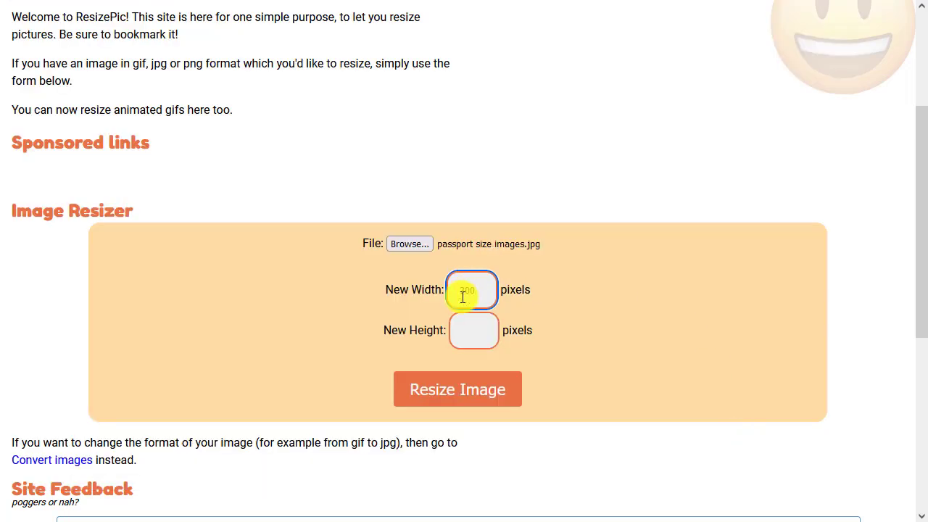
Resize the passport photo to 300 x 300 pixels and download the resized image
text(300)
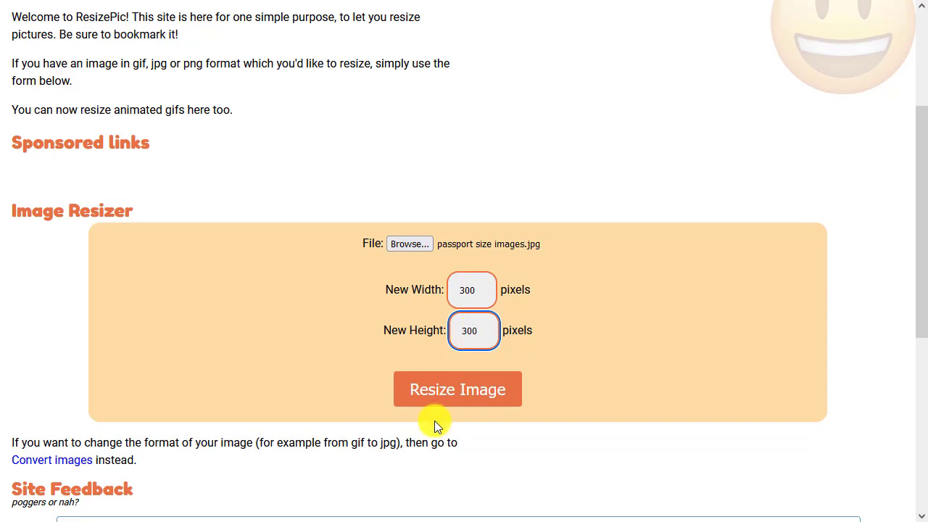
click(499, 385)
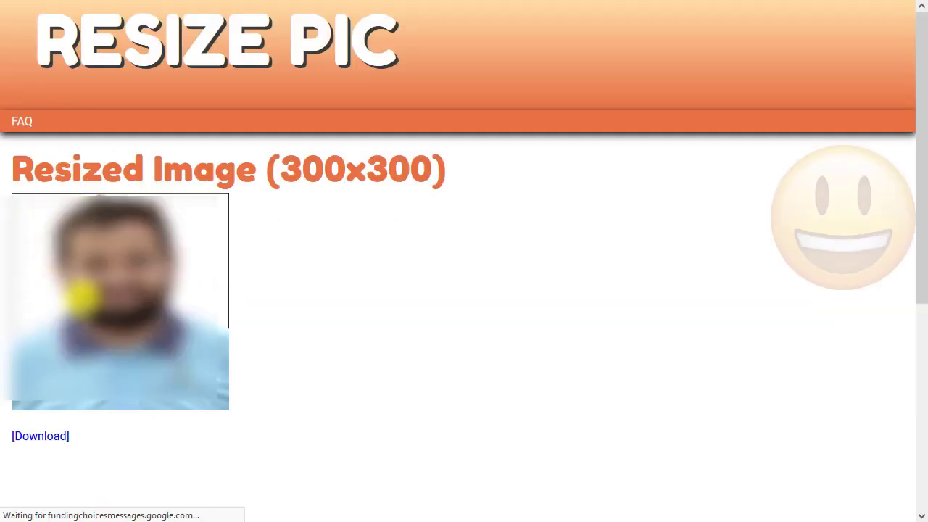
click(46, 438)
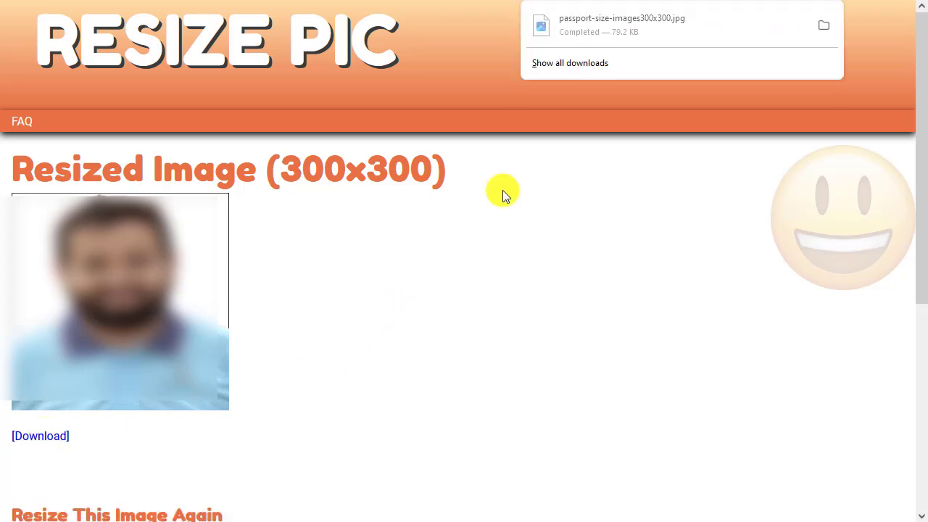
click(514, 221)
Return to the Image Resizer form and replace the photo with signature.jpg from the Desktop
key(F11)
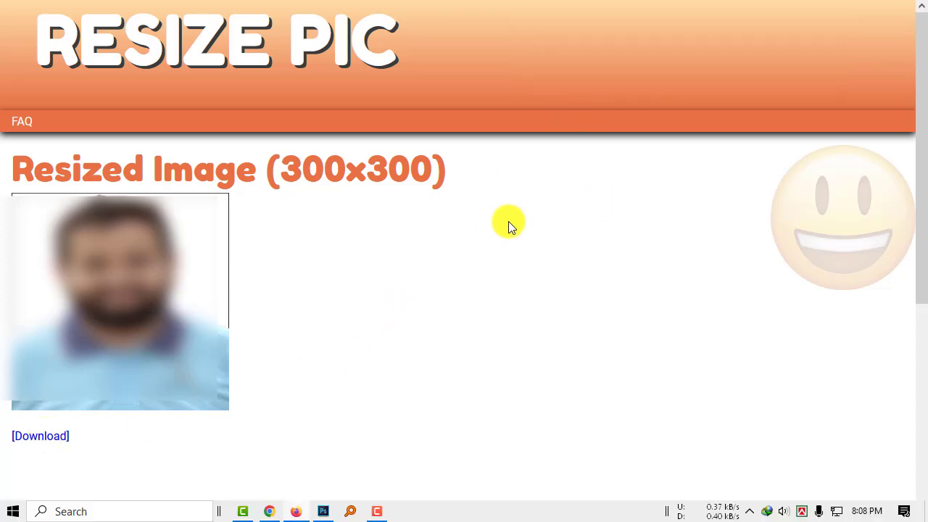
click(18, 48)
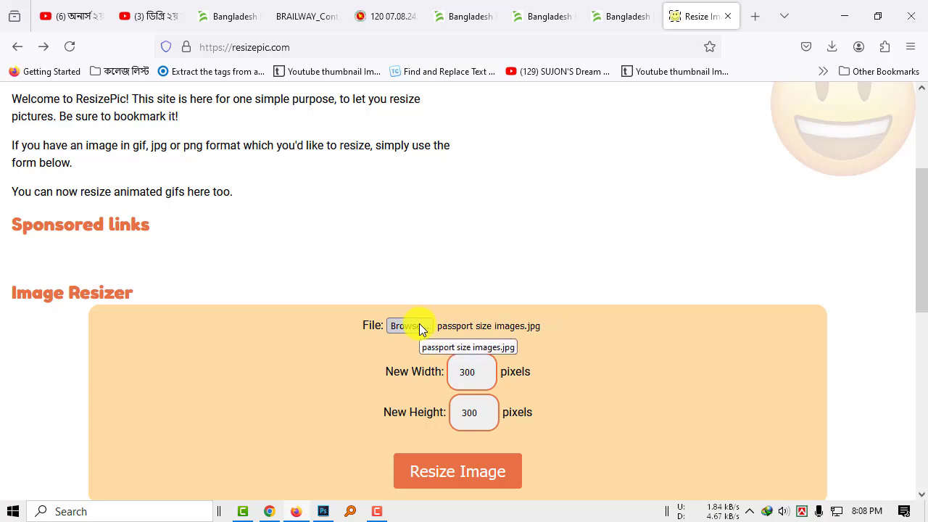
key(F11)
click(411, 238)
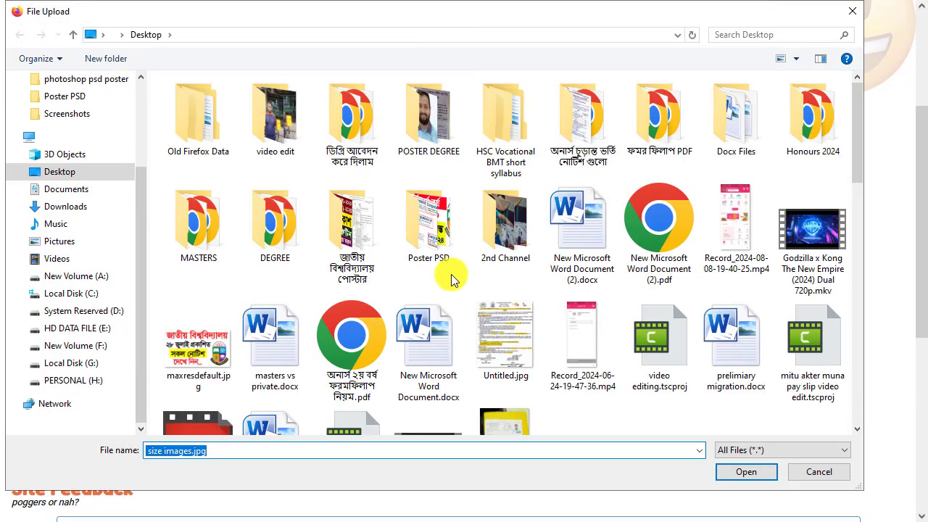
scroll(636, 290, down, 10)
scroll(692, 296, down, 3)
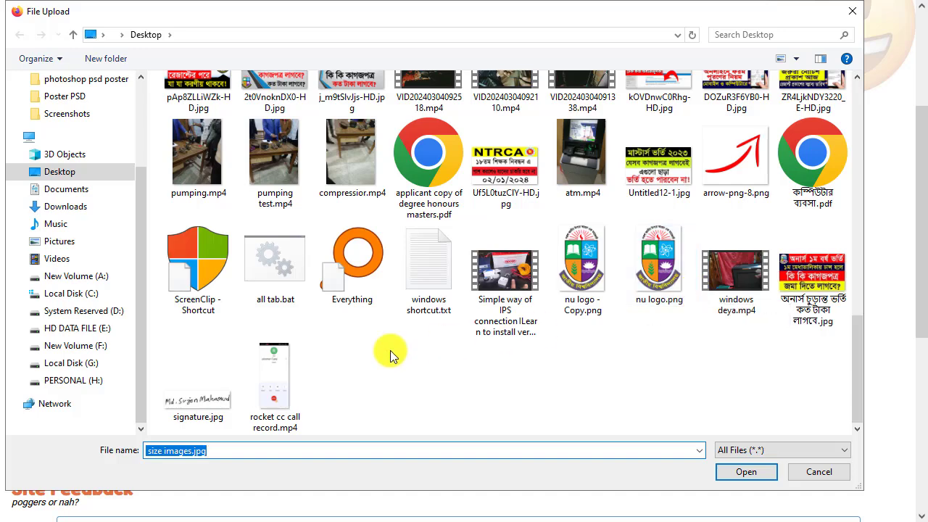
click(200, 404)
click(769, 475)
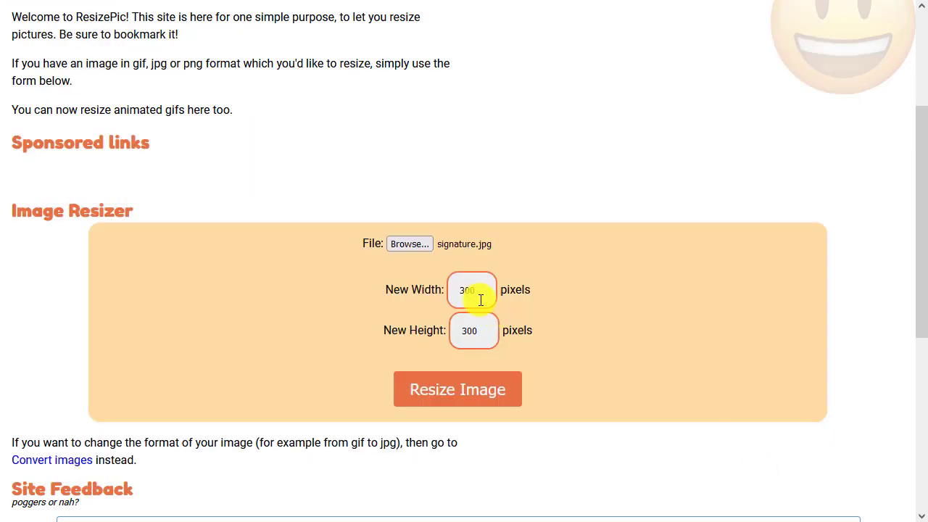
Set the new height to 80 pixels, resize the signature to 300 x 80, and download it
drag(488, 331, 417, 331)
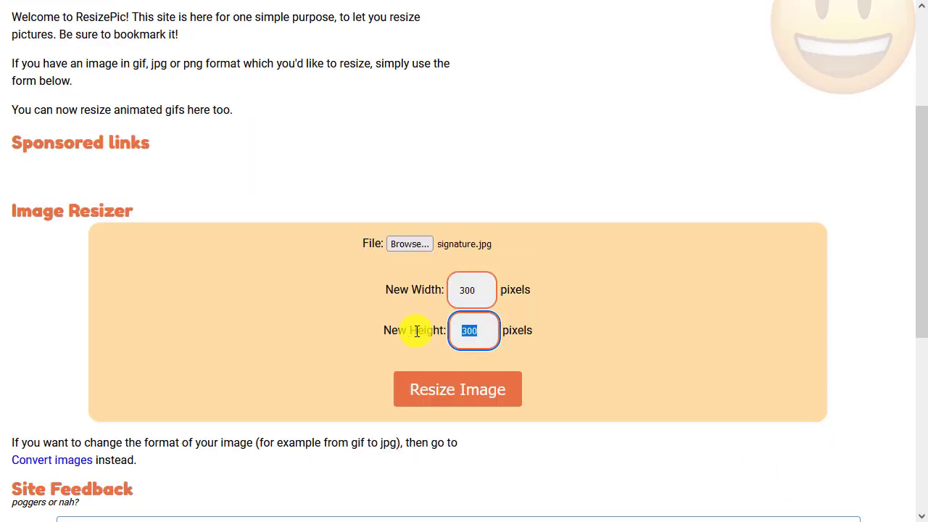
text(80)
click(674, 303)
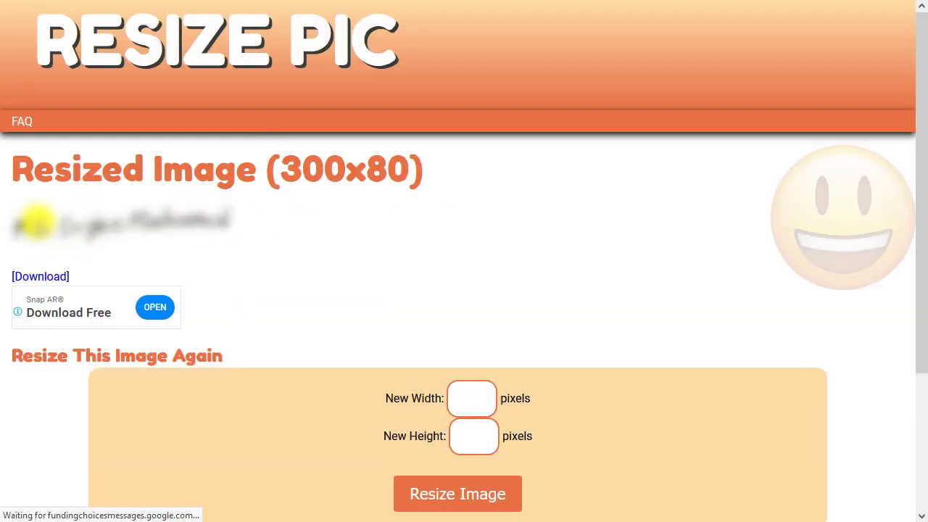
click(41, 280)
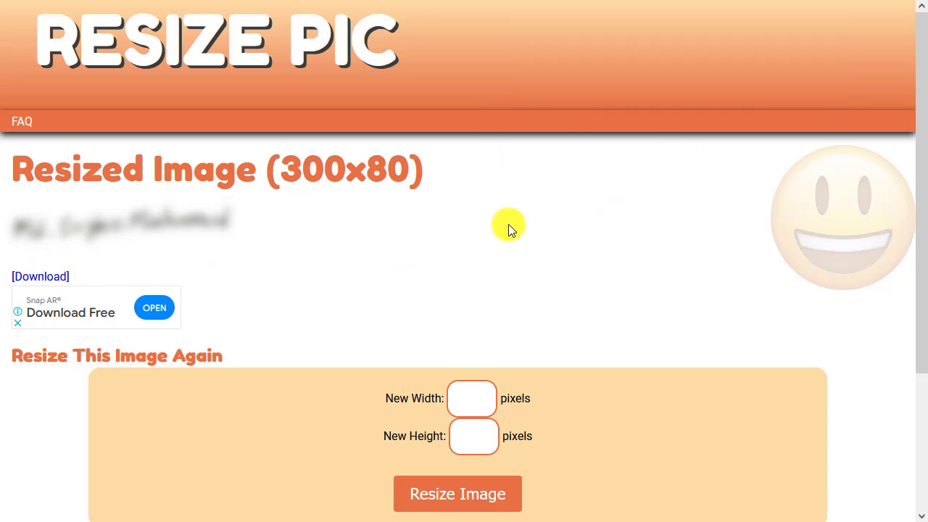
Switch back to the railway application page and attach passport-size-images300x300.jpg from Downloads as the photo
key(ctrl+Tab)
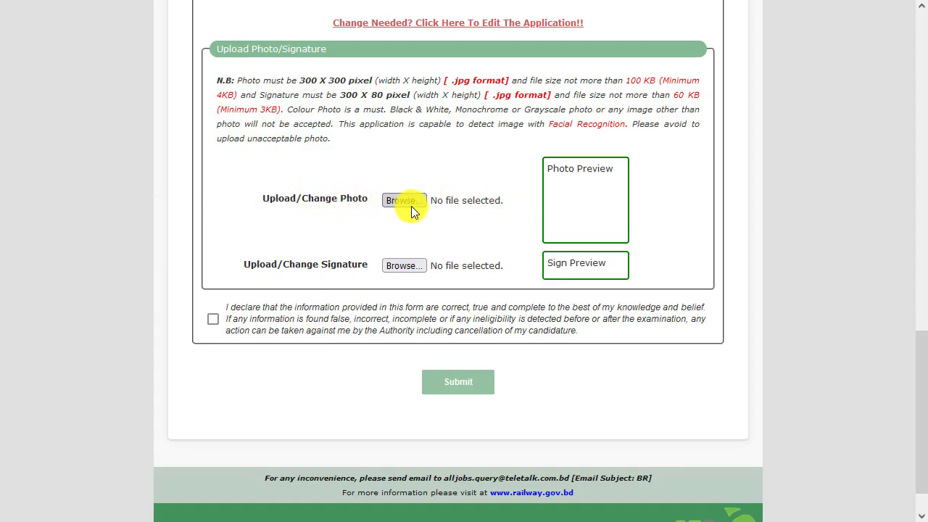
click(406, 201)
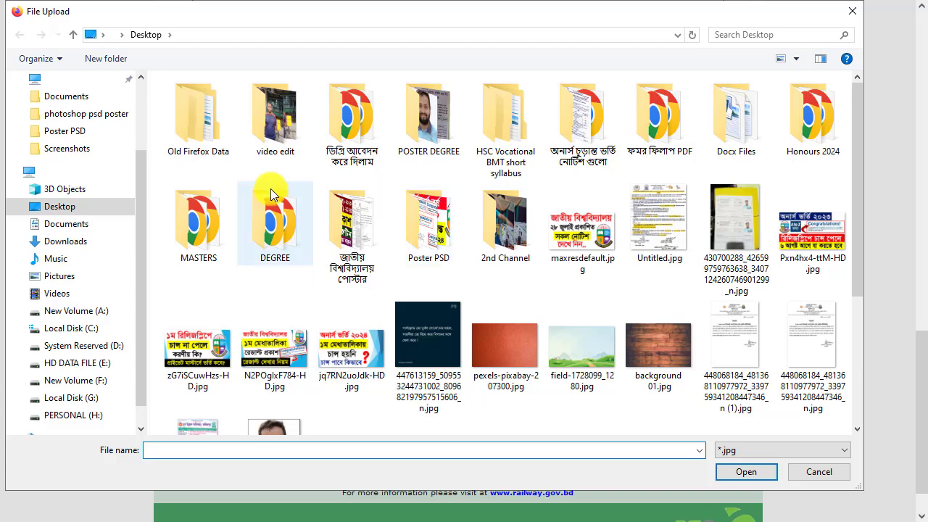
click(85, 242)
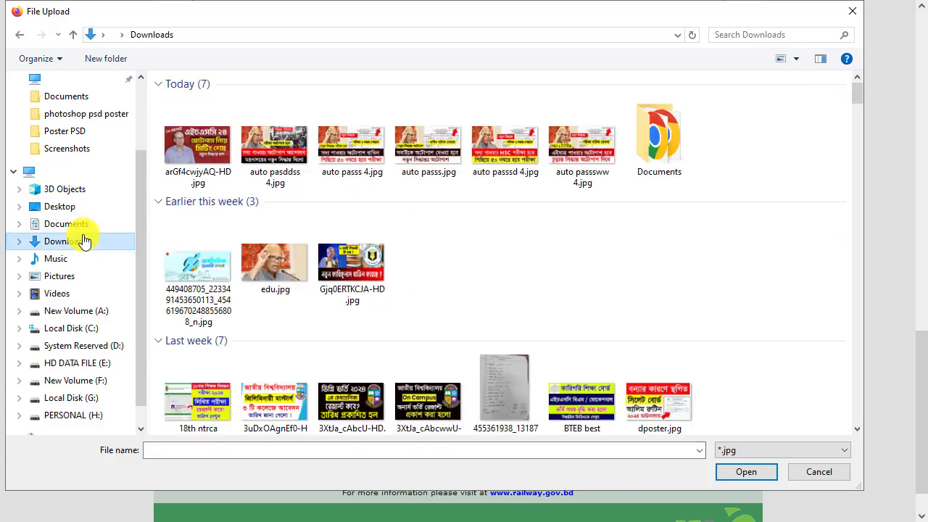
click(250, 171)
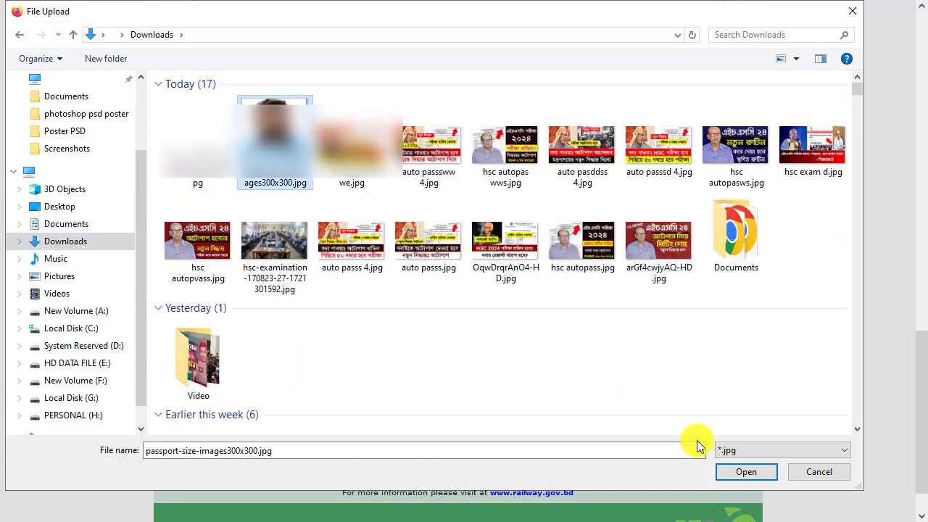
click(731, 472)
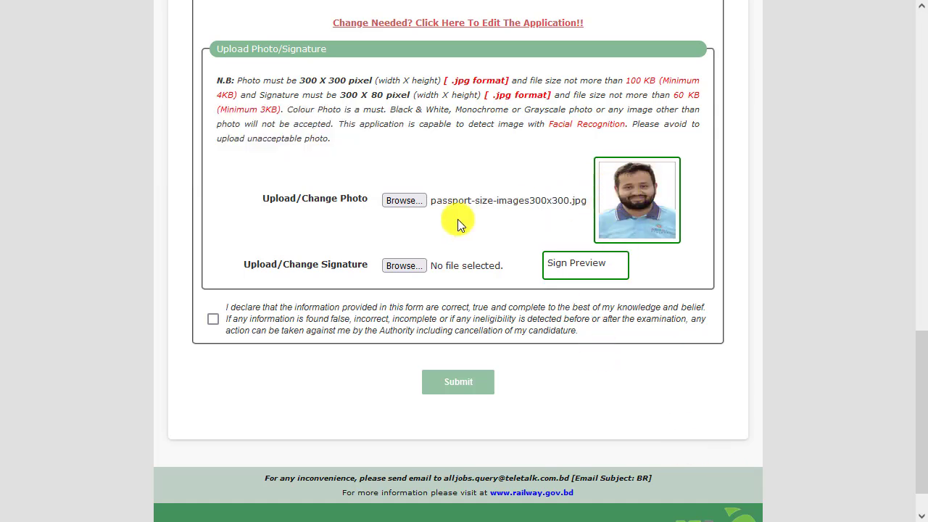
Attach signature300x80.jpg from Downloads as the applicant's signature
click(404, 266)
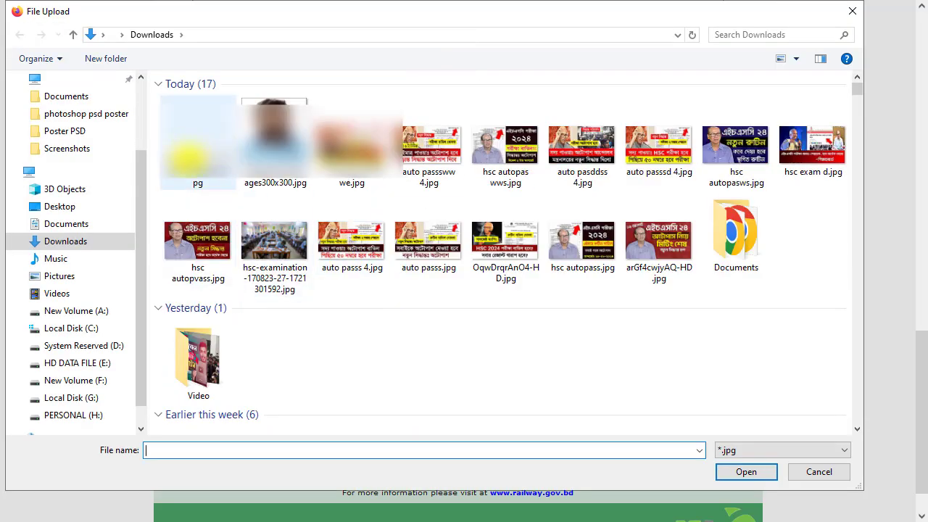
click(198, 145)
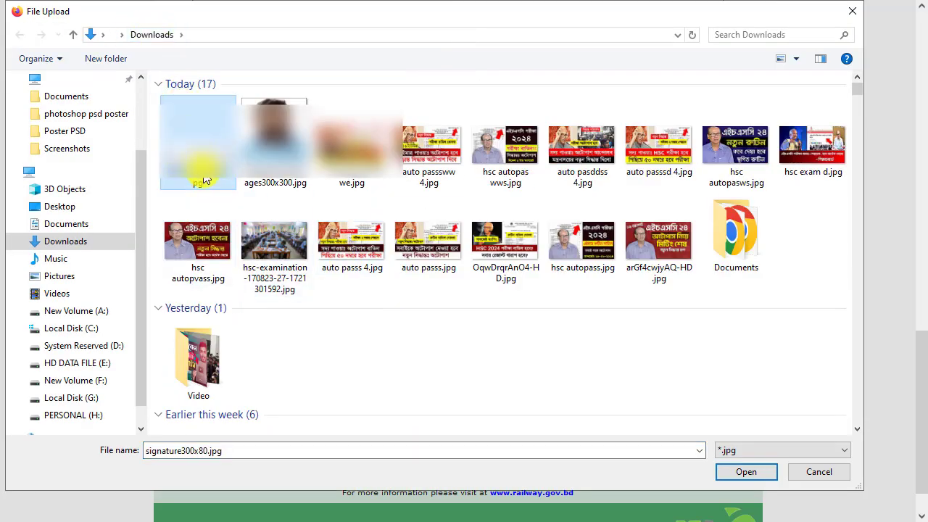
click(746, 473)
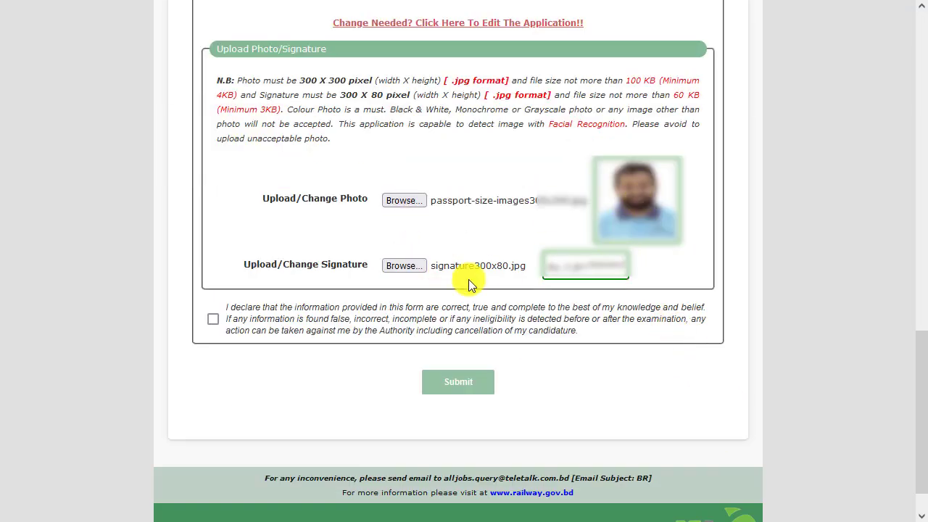
Accept the declaration that the information is correct and submit the application with the photo and signature
click(213, 322)
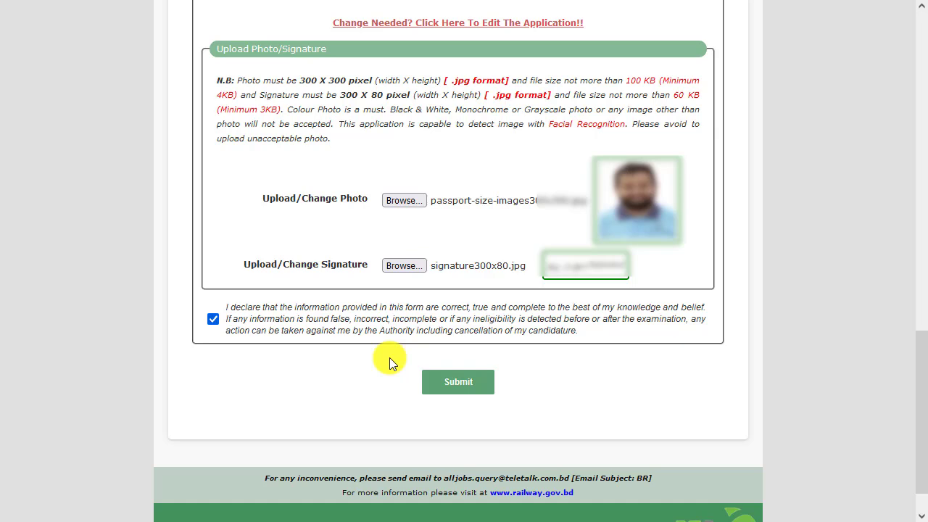
click(454, 386)
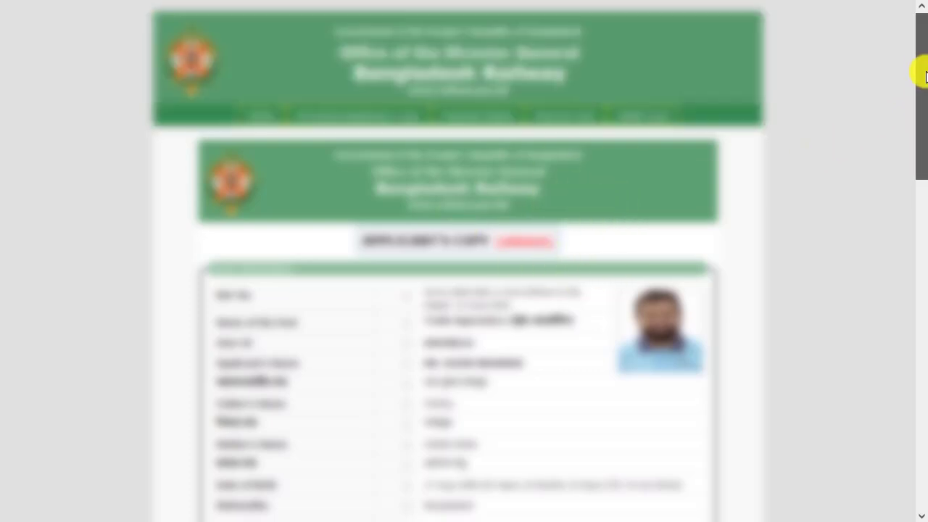
Download the applicant's copy and save the PDF in the Downloads folder
drag(920, 70, 918, 408)
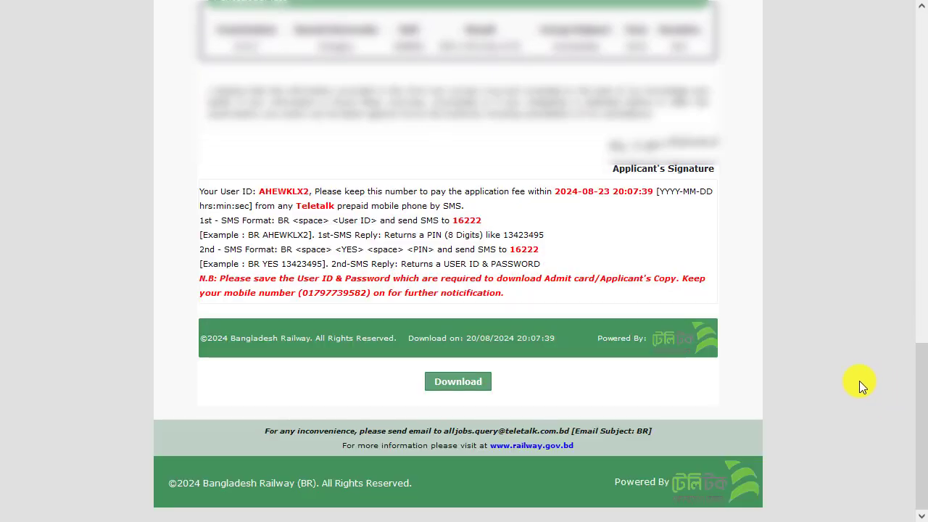
click(475, 383)
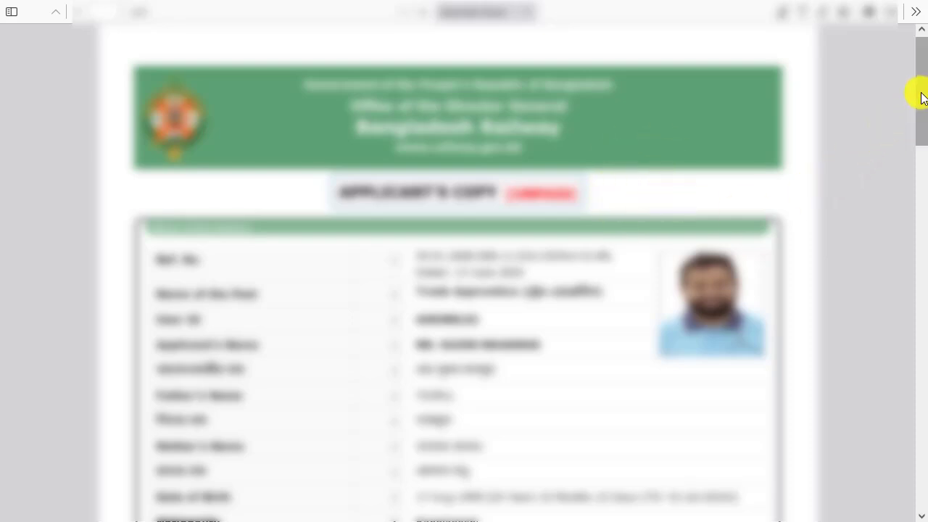
click(886, 13)
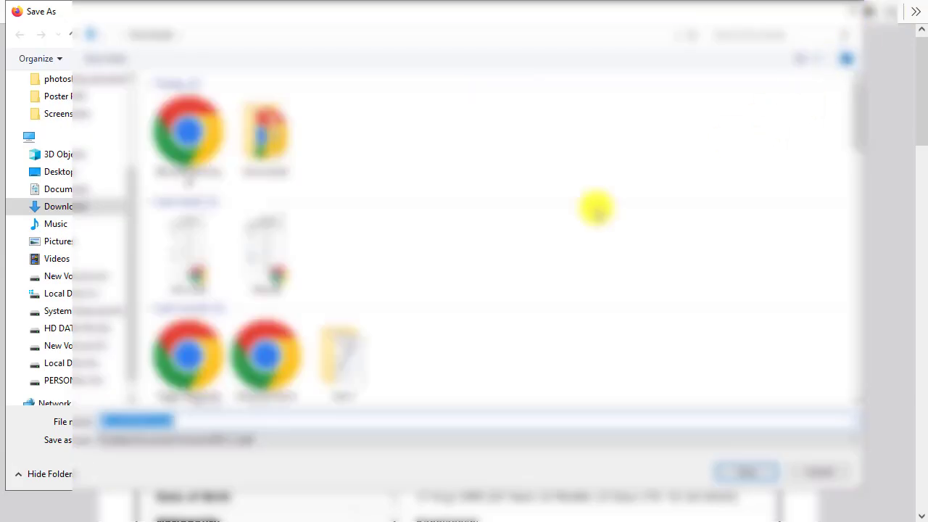
click(732, 469)
click(553, 255)
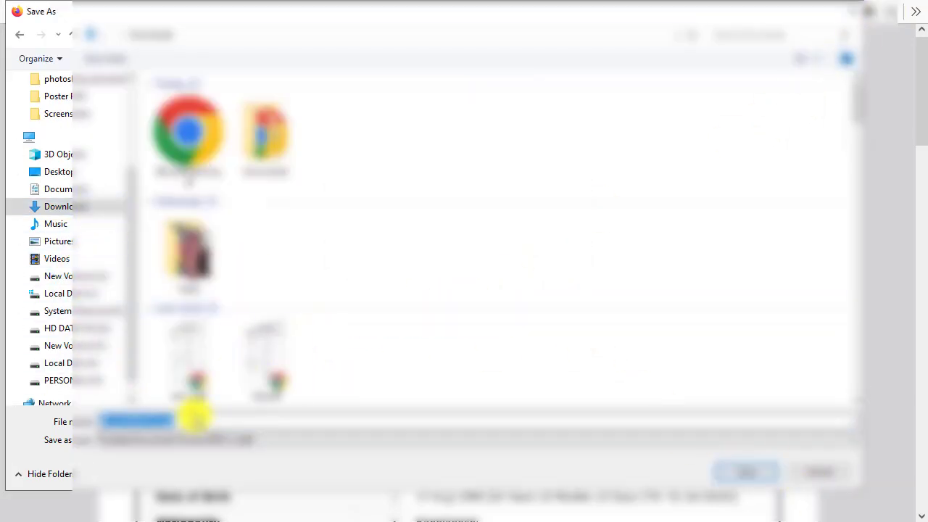
click(143, 423)
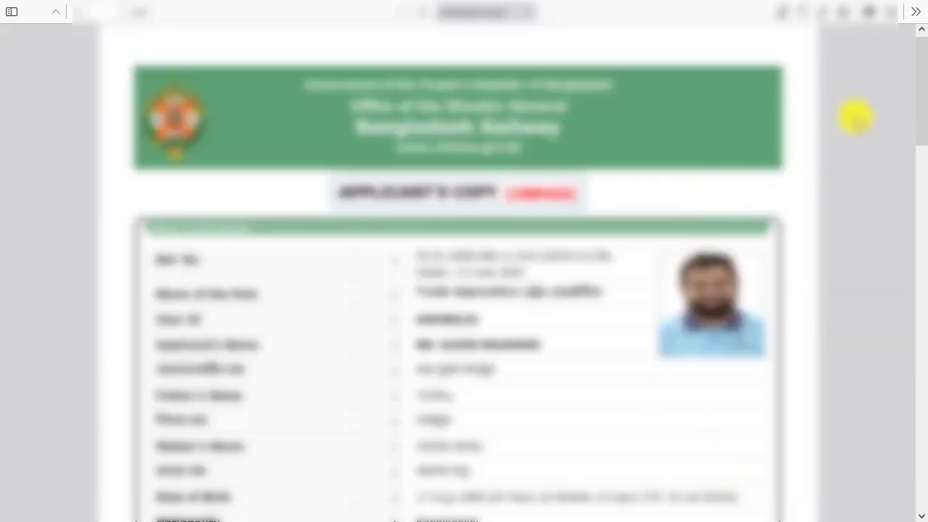
Read the applicant's copy down to its SMS payment instructions and switch back to the recruitment circular PDF
drag(924, 93, 922, 440)
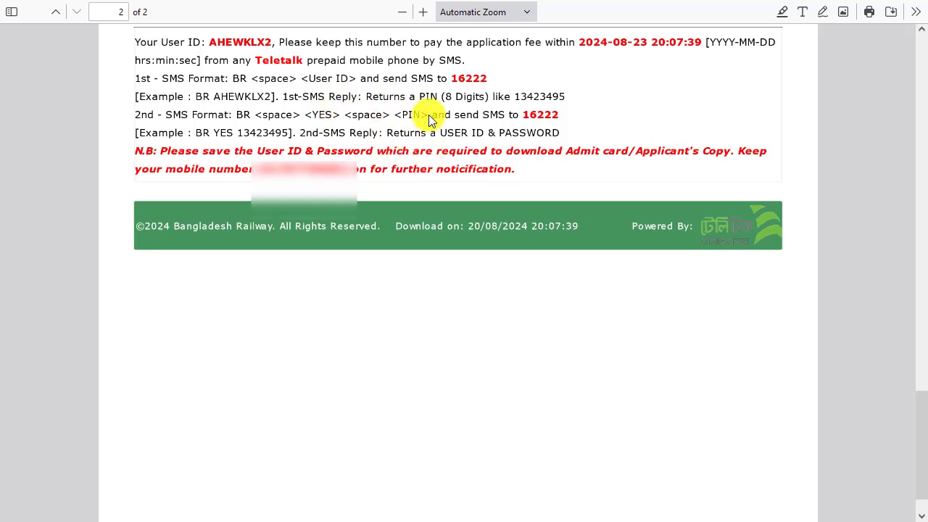
key(ctrl+shift+Tab)
key(ctrl+shift+Tab)
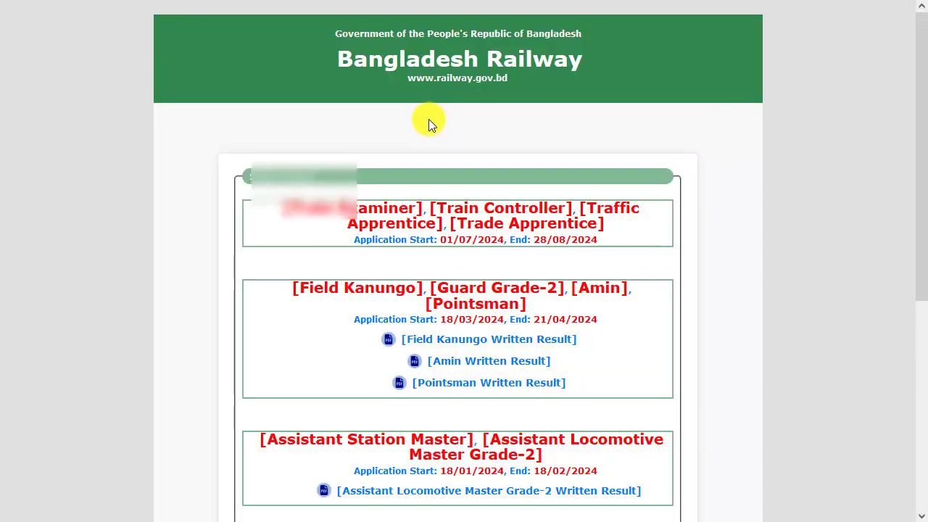
key(ctrl+shift+Tab)
key(ctrl+shift+Tab)
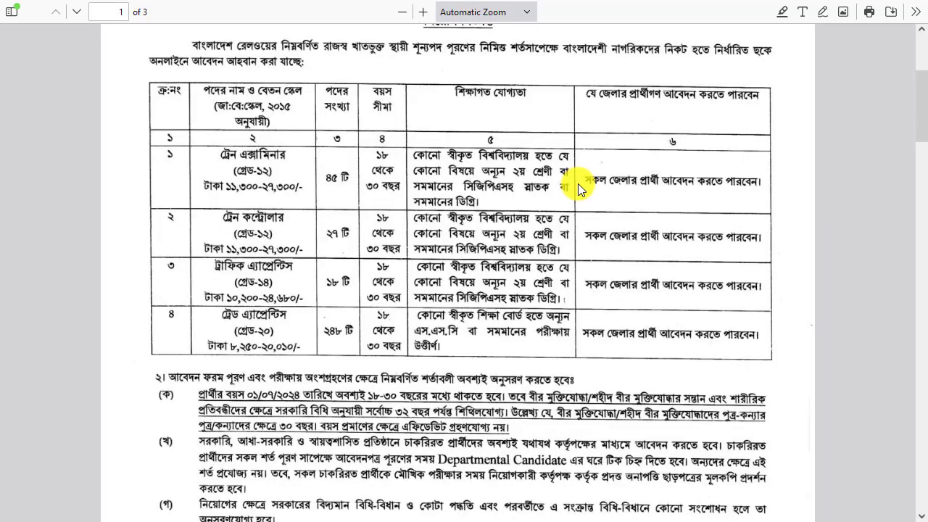
Examine the circular's table of posts and the SMS fee payment rules on page 2
scroll(578, 184, down, 3)
scroll(578, 188, up, 2)
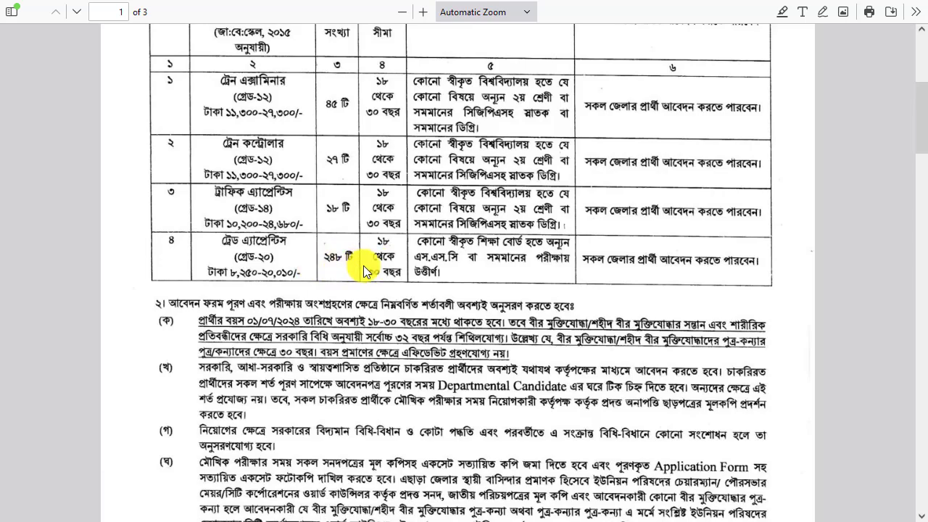
scroll(671, 263, down, 10)
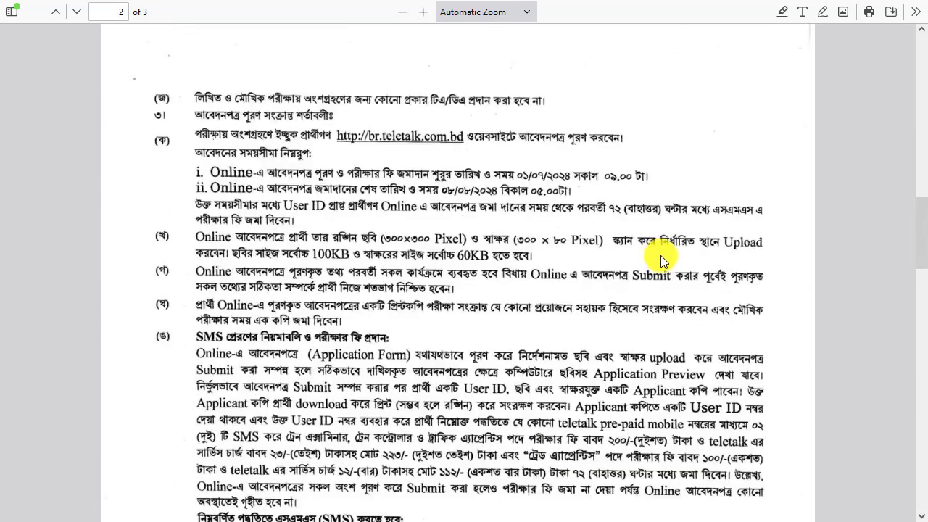
scroll(660, 255, down, 1)
scroll(545, 236, down, 1)
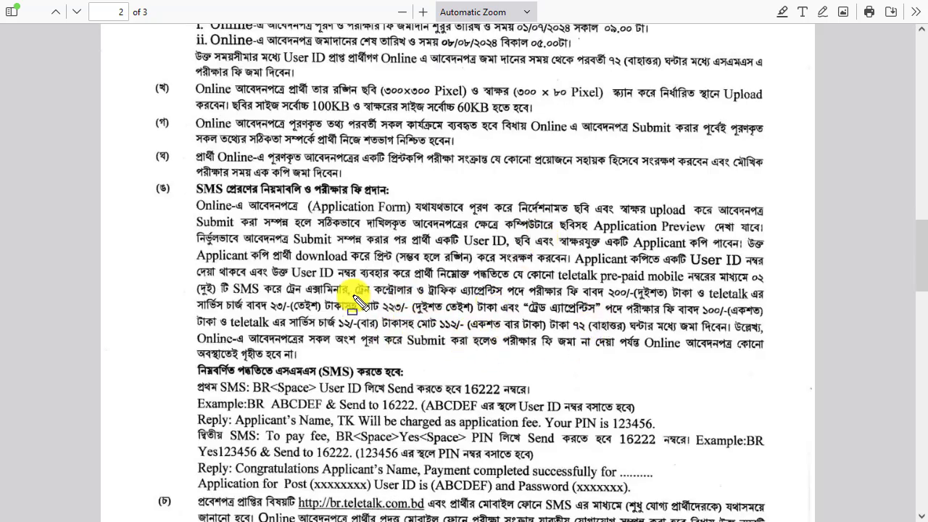
Box the circular's exam-fee paragraph and the fee amounts for Trade Apprentice and the other posts, and clear the markings
mouse_move(187, 264)
mouse_down()
mouse_move(761, 345)
mouse_move(770, 367)
mouse_move(797, 374)
mouse_up()
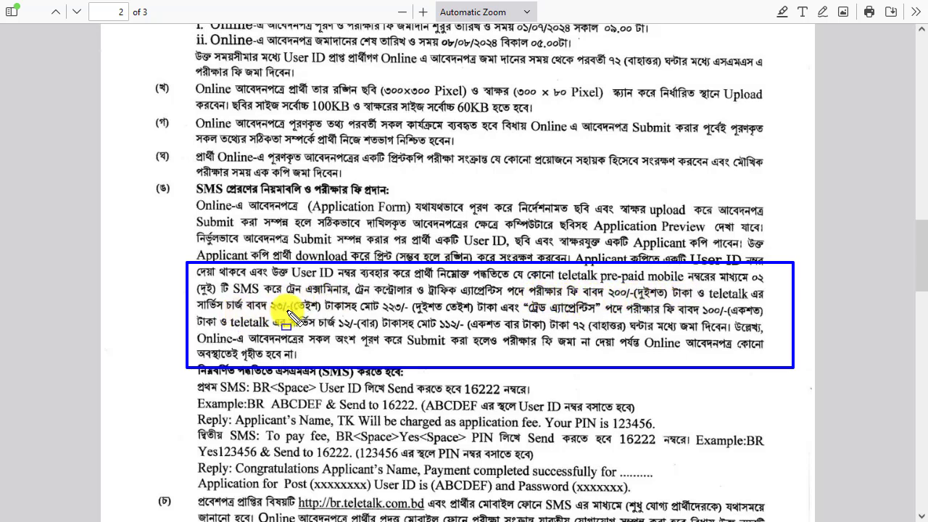
mouse_move(264, 298)
mouse_down()
mouse_move(269, 309)
mouse_move(498, 317)
mouse_up()
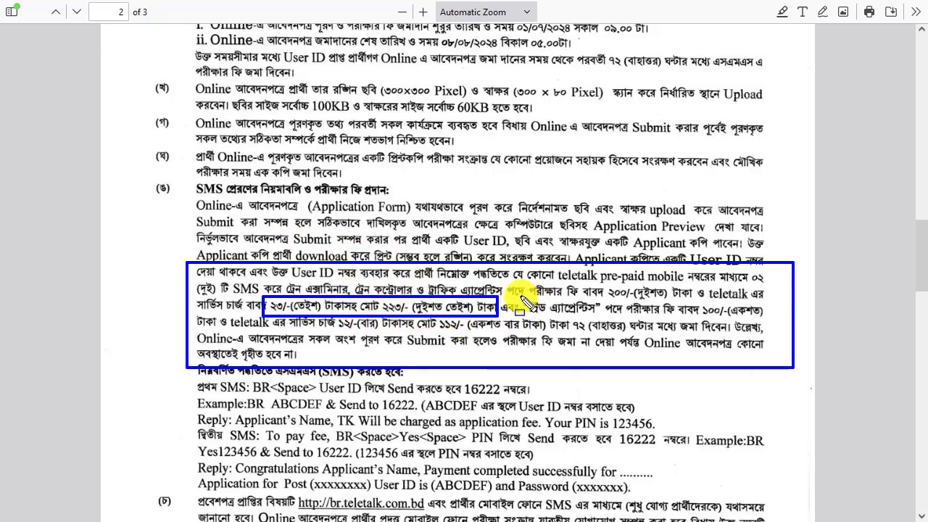
mouse_move(523, 304)
mouse_down()
mouse_move(580, 316)
mouse_move(771, 317)
mouse_up()
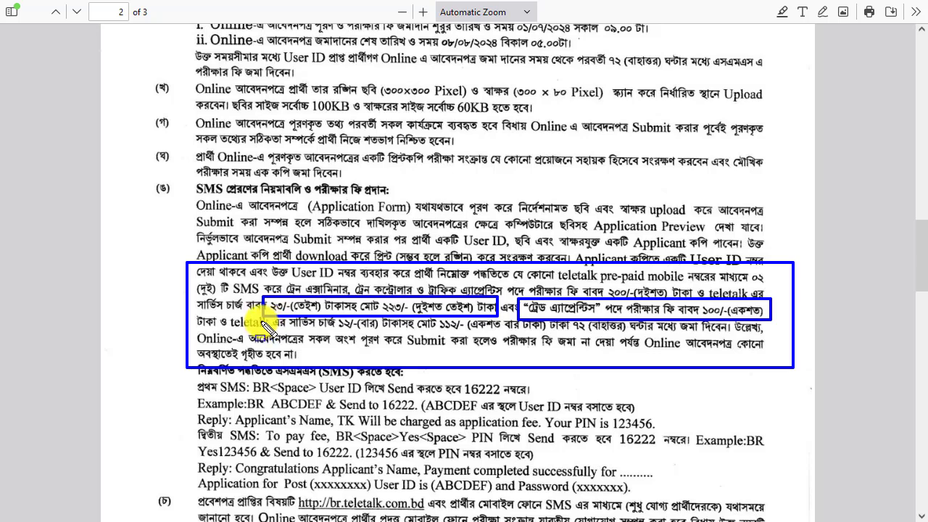
mouse_move(313, 317)
mouse_down()
mouse_move(415, 335)
mouse_move(564, 335)
mouse_up()
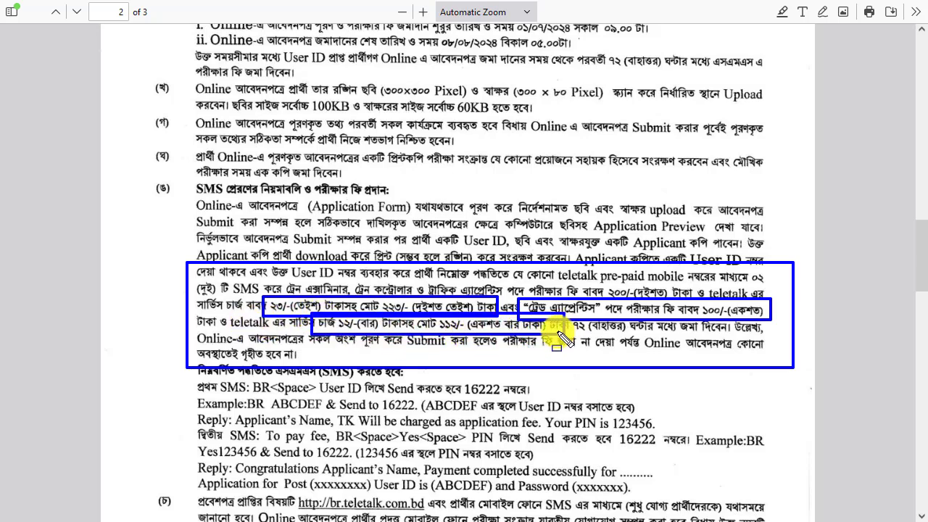
key(Escape)
scroll(532, 322, up, 15)
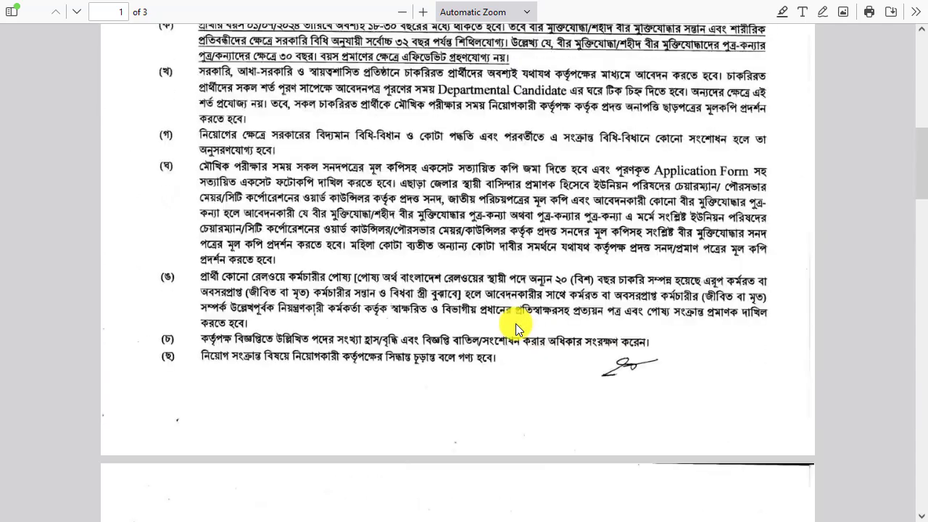
scroll(554, 216, down, 1)
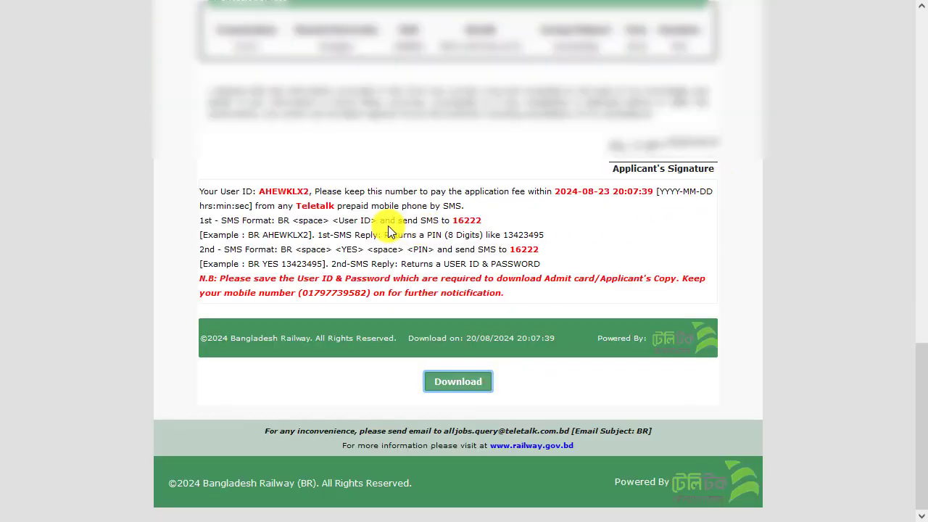
Enlarge the submitted application page and examine the first and second SMS formats, including where the User ID and PIN go
key(ctrl+plus)
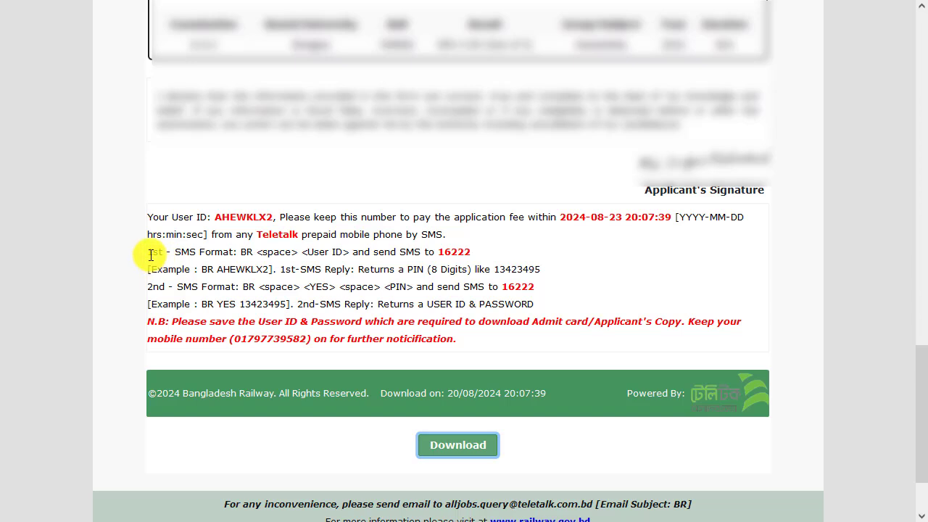
drag(148, 253, 156, 253)
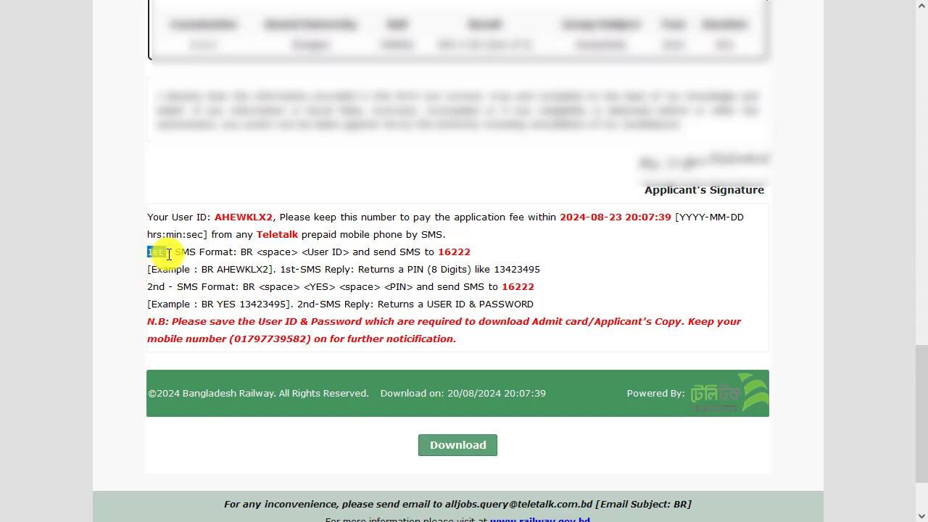
drag(197, 254, 232, 254)
click(252, 257)
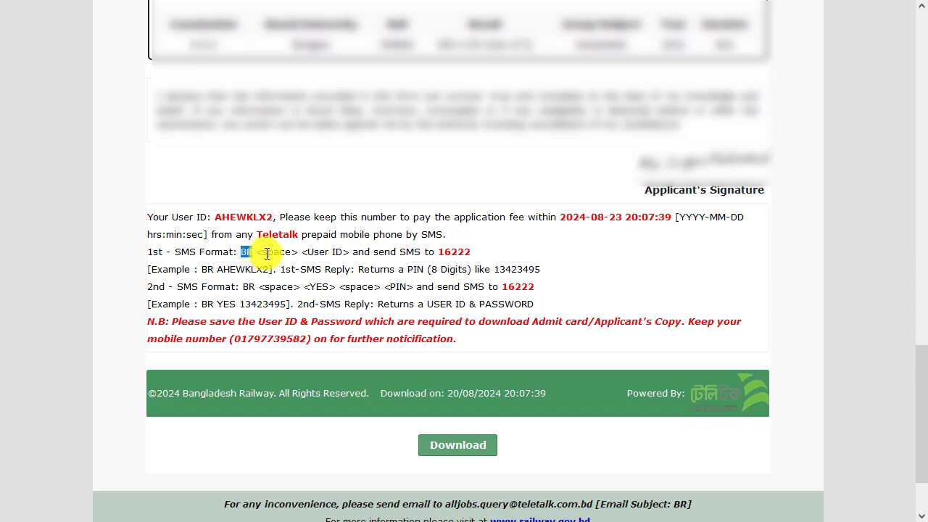
click(266, 253)
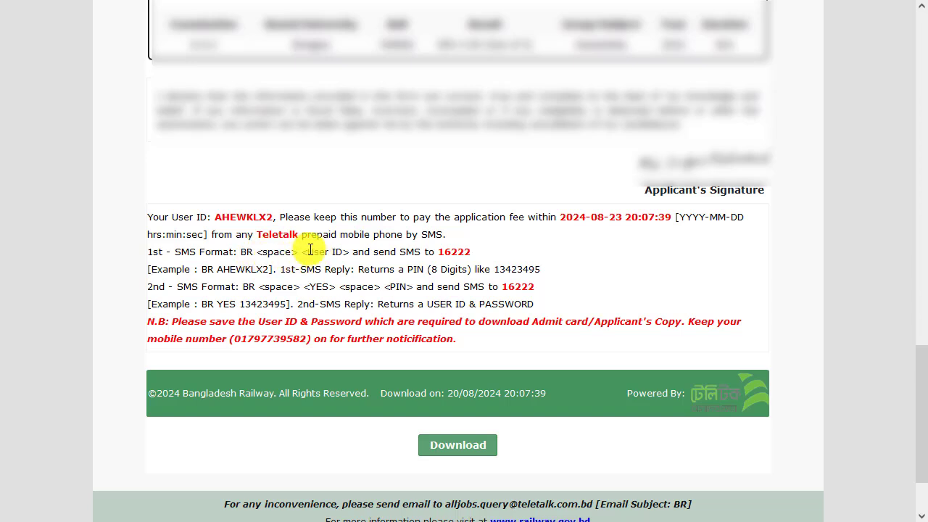
drag(308, 252, 349, 252)
click(219, 215)
drag(218, 215, 272, 213)
click(362, 217)
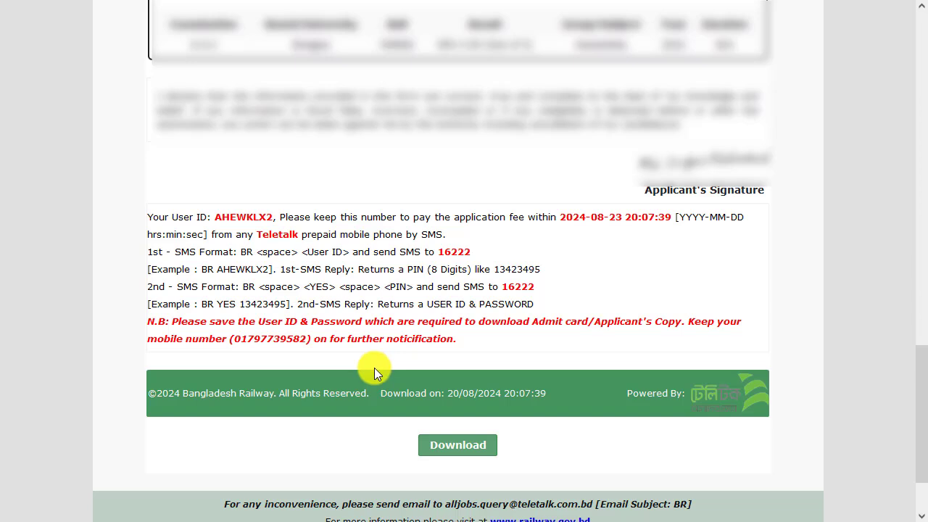
drag(244, 287, 421, 289)
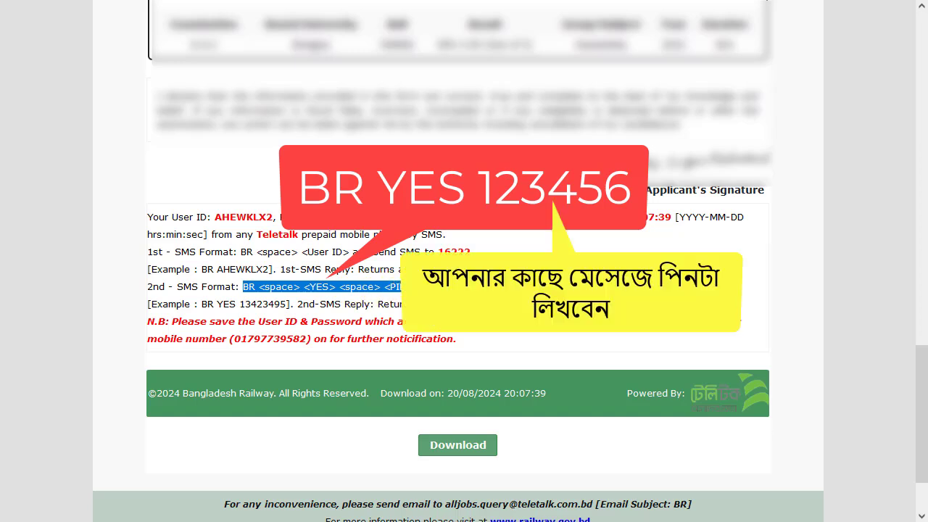
click(464, 296)
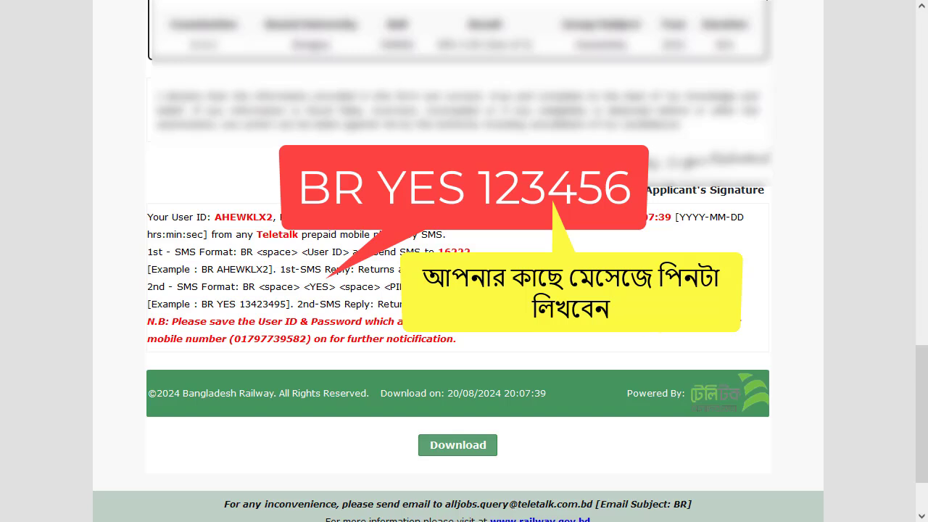